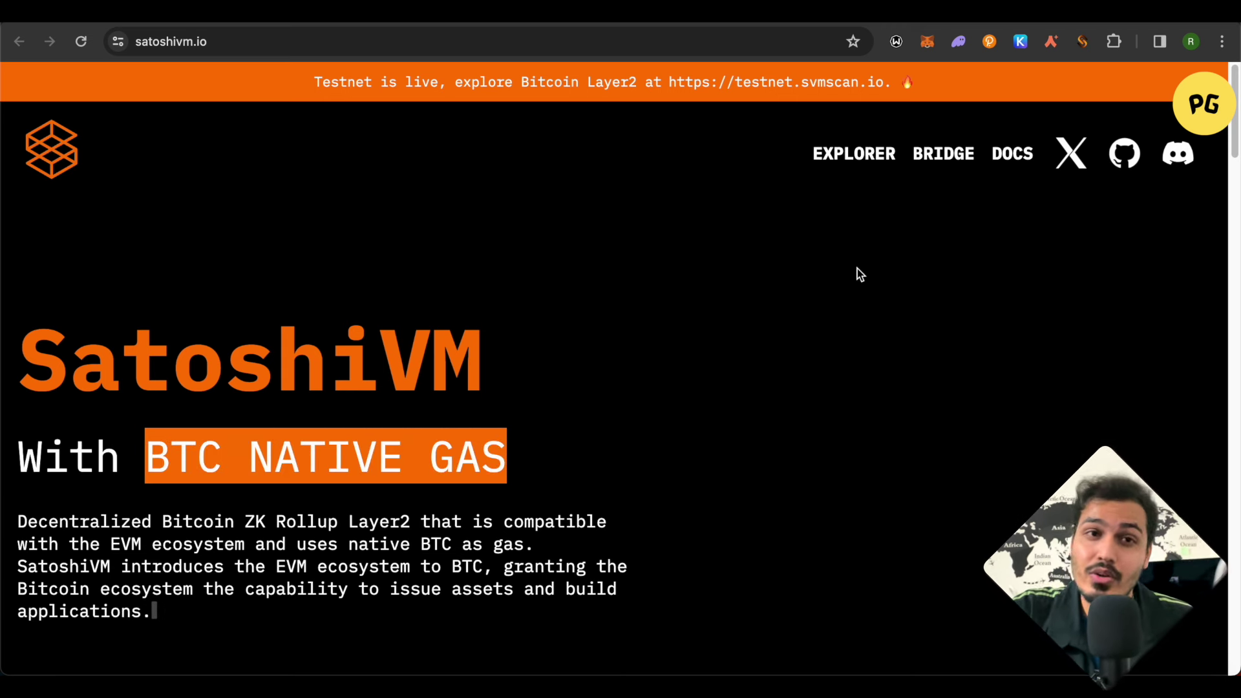
# Step: Open UniSat's settings and confirm the active network is Bitcoin testnet
pyautogui.click(1083, 43)
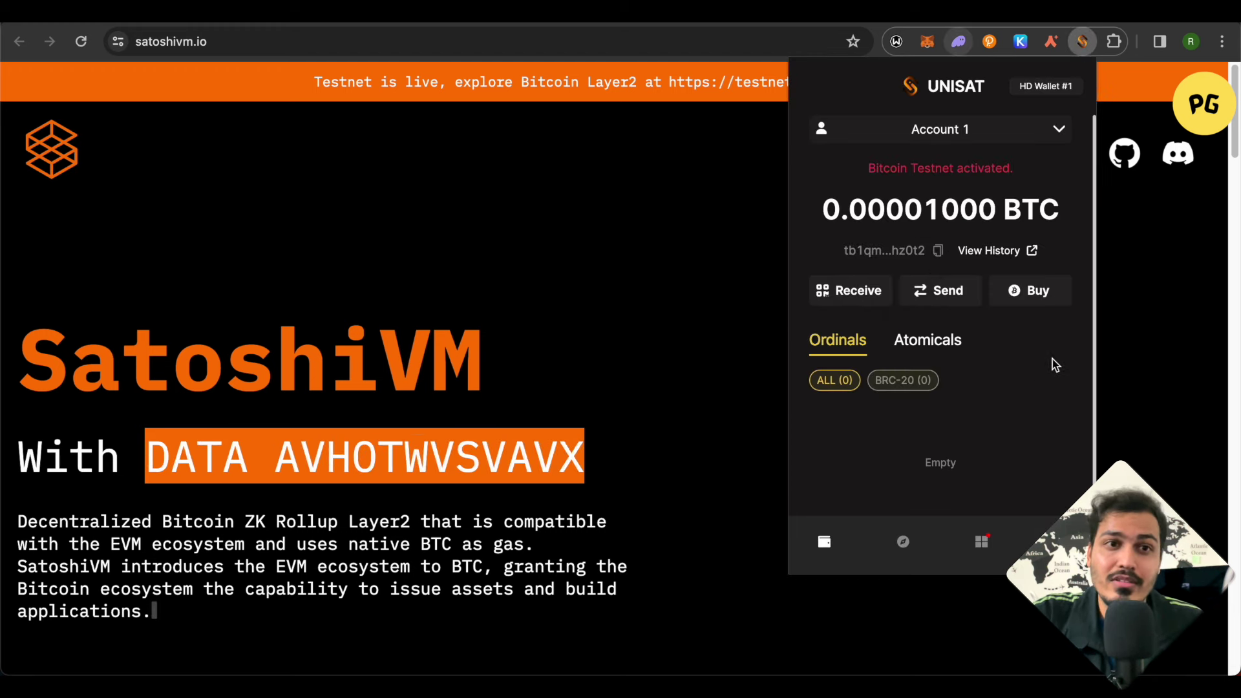
pyautogui.moveTo(1036, 214)
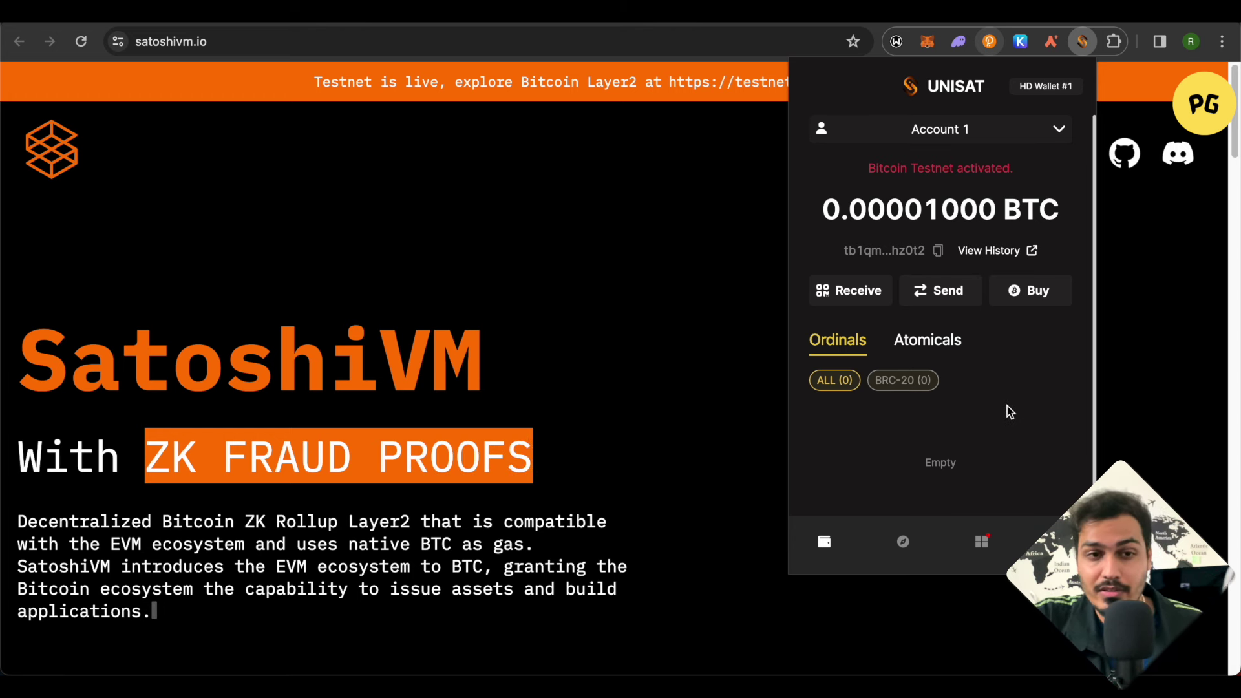
pyautogui.click(1061, 542)
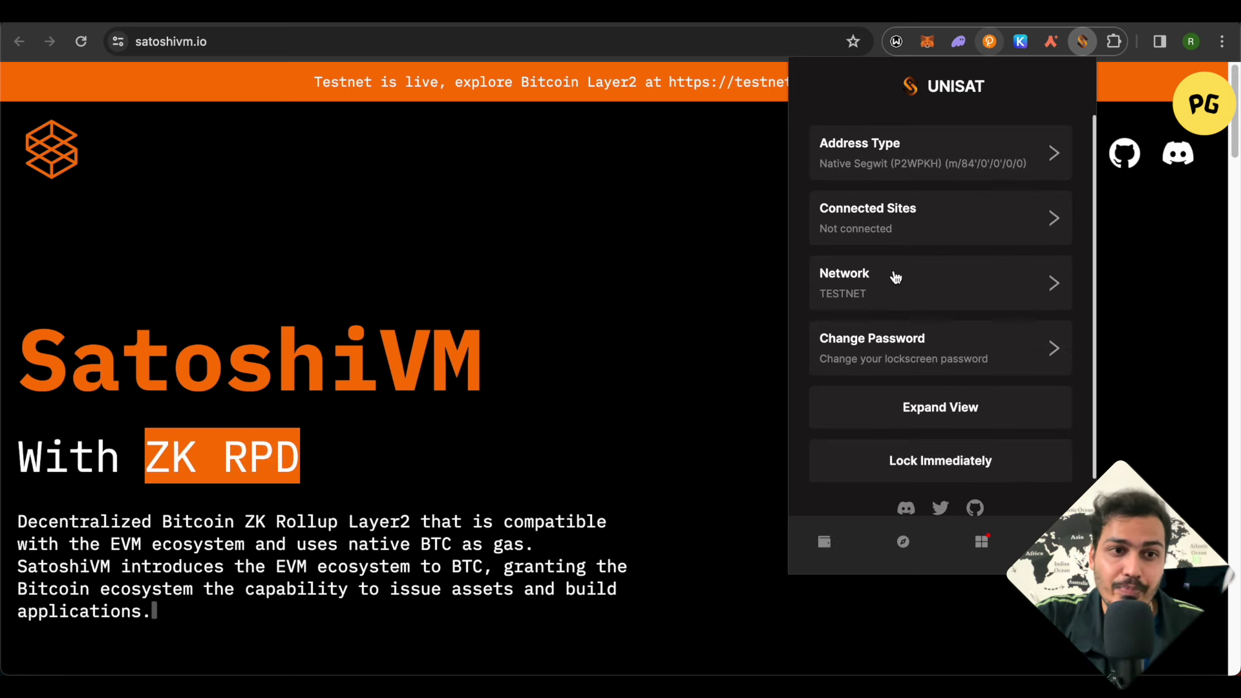
pyautogui.click(907, 292)
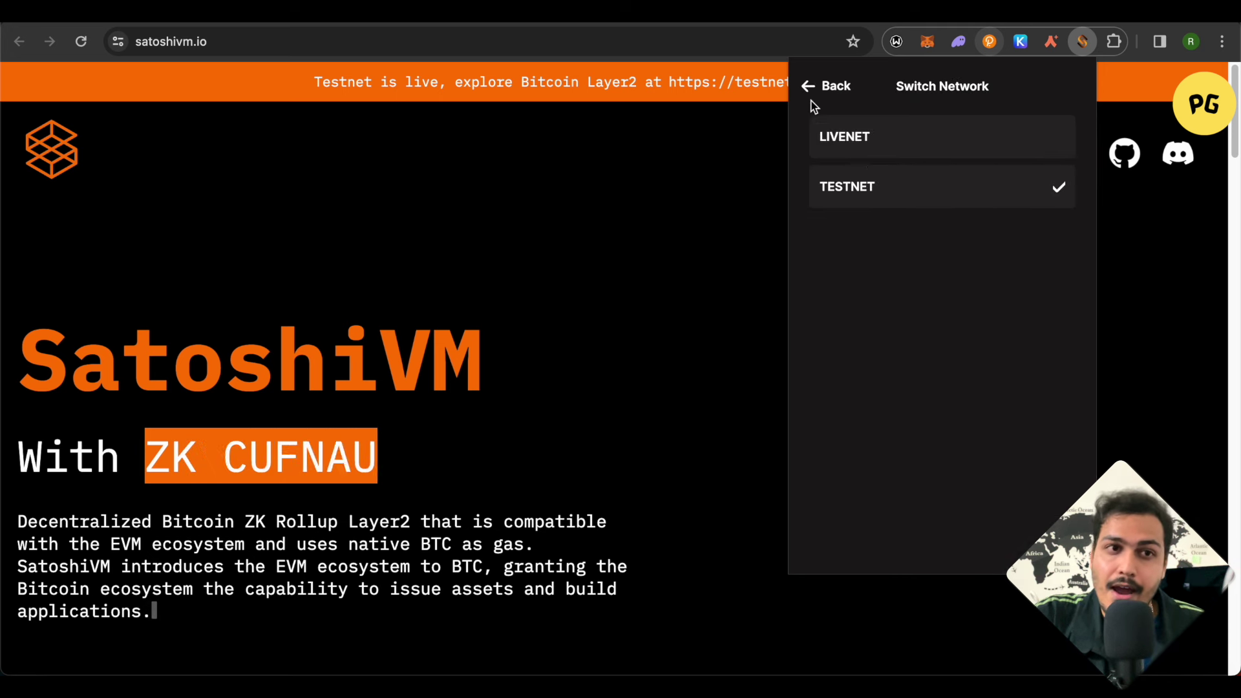
pyautogui.click(825, 86)
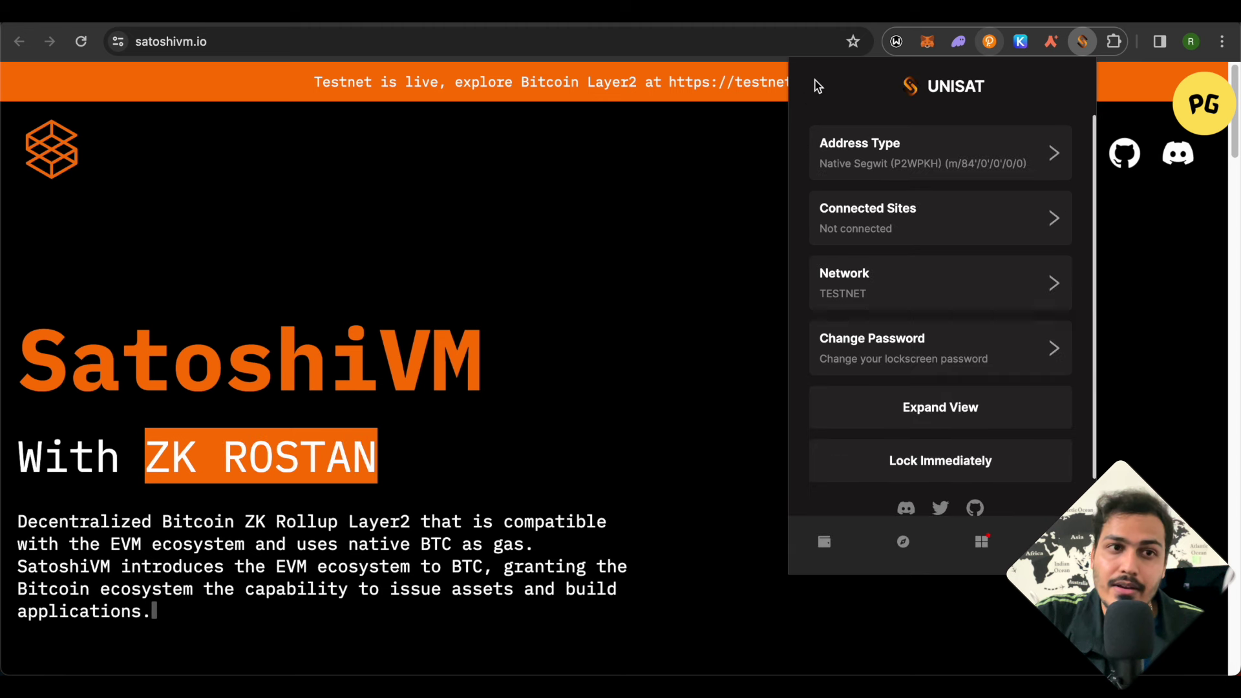
# Step: Confirm the Native Segwit address type, return to the 0.00001 BTC balance, and close UniSat
pyautogui.click(922, 163)
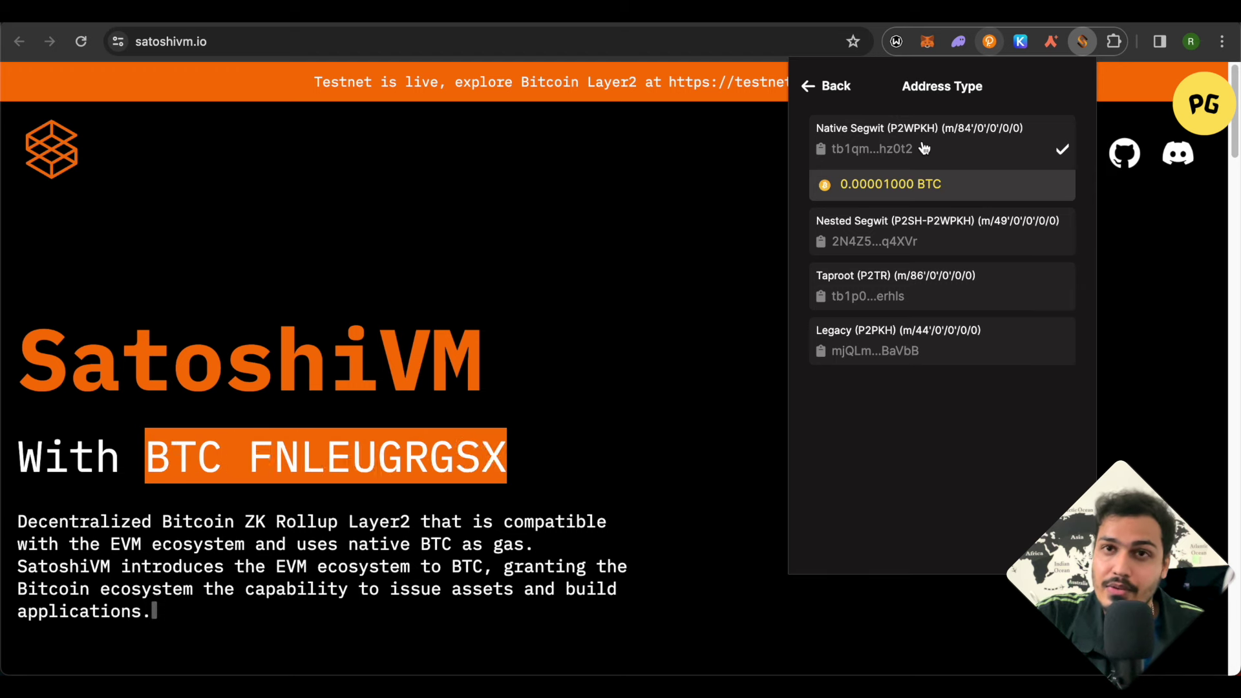
pyautogui.click(811, 86)
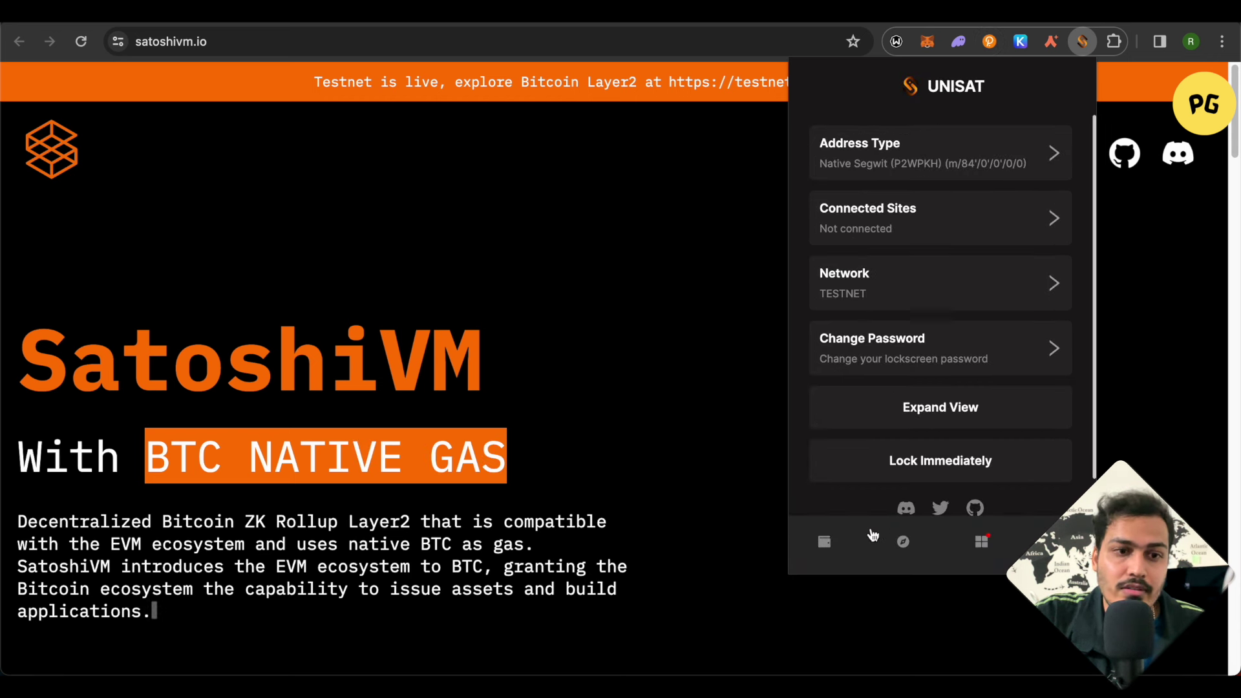
pyautogui.click(826, 544)
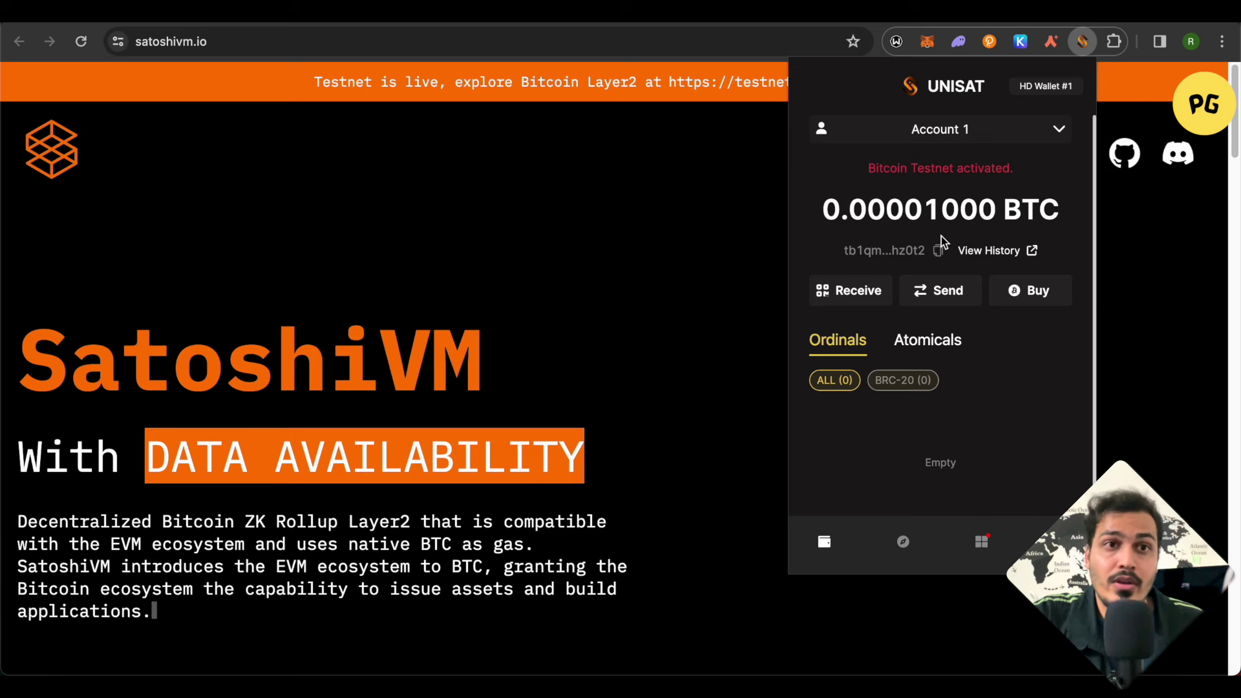
pyautogui.click(684, 196)
# Step: Open the Bitcoin Testnet Faucet from the bitcoinfaucet search results in a new tab
pyautogui.click(1035, 12)
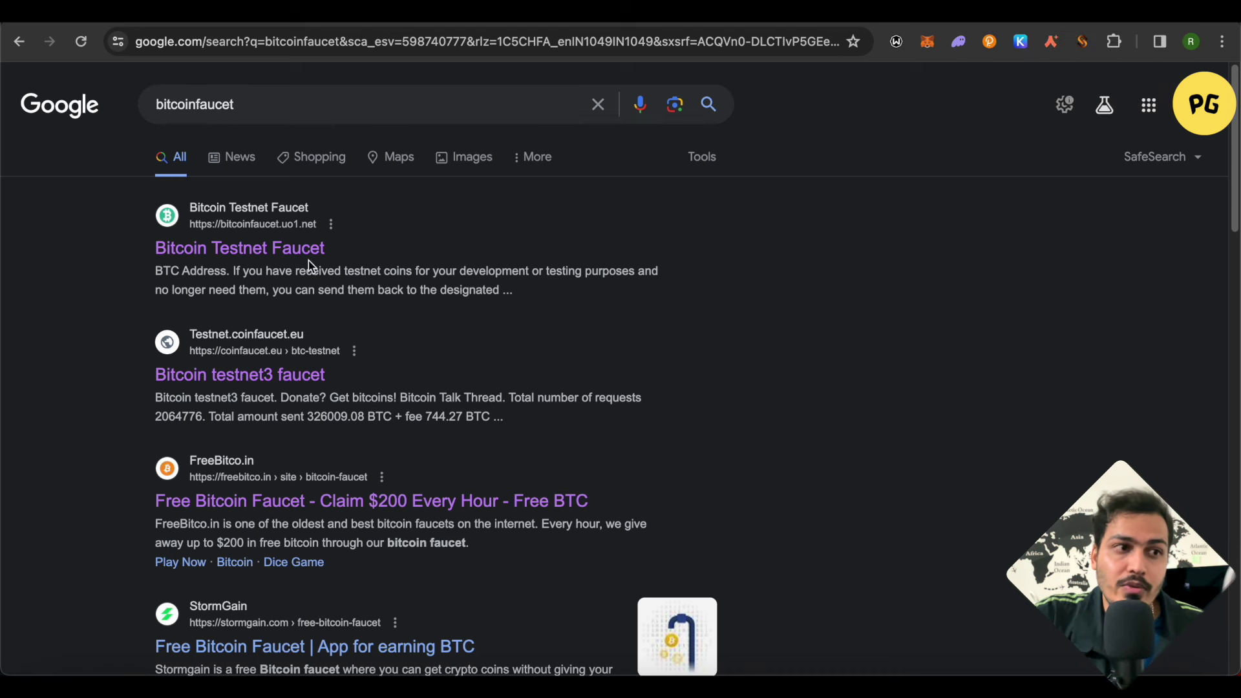
pyautogui.click(999, 12)
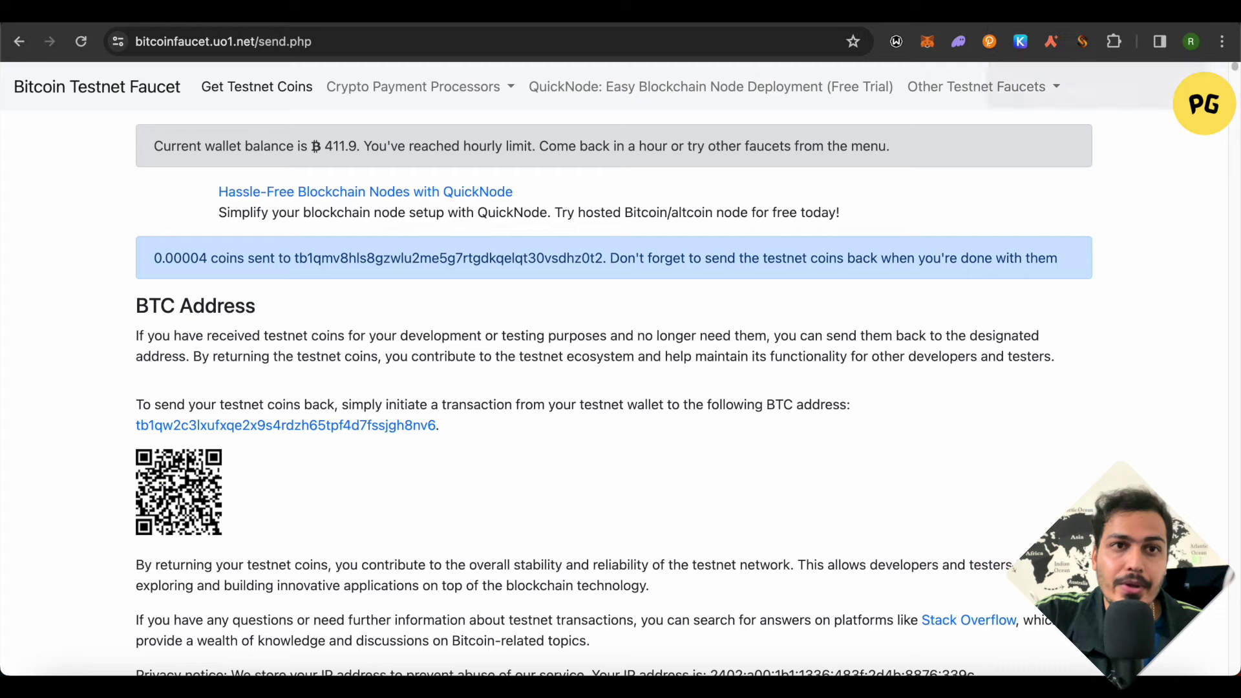
pyautogui.scroll(-1, 384, 225)
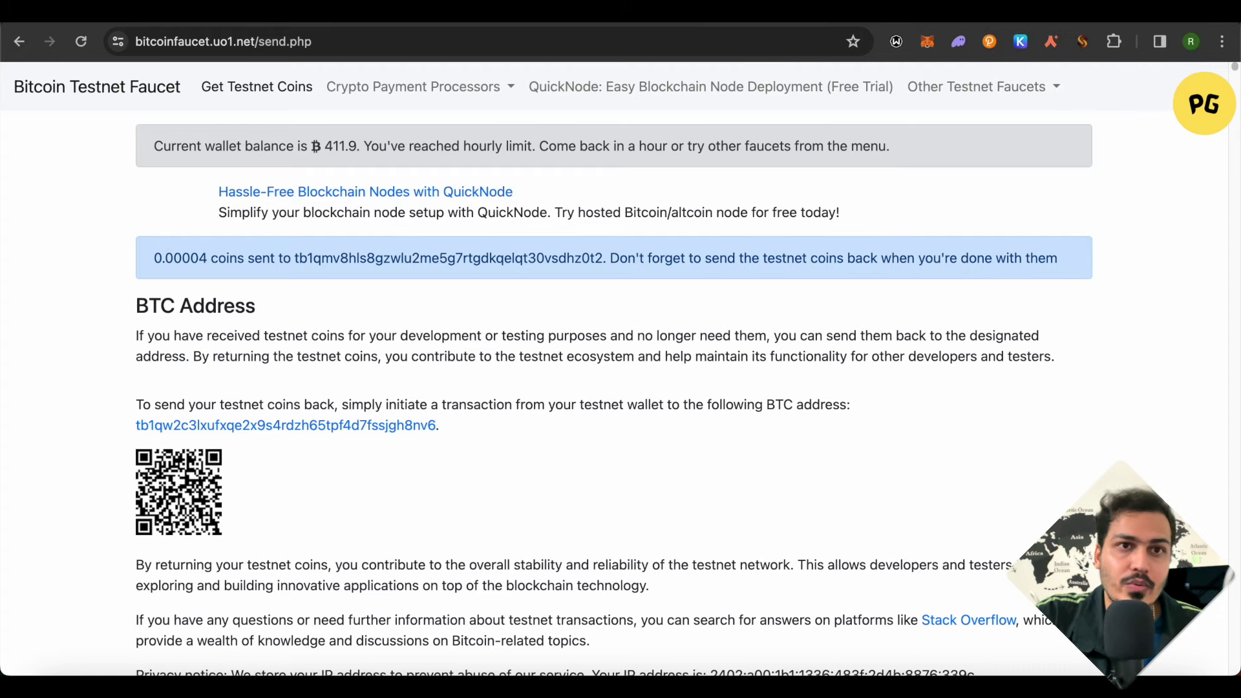
pyautogui.click(1067, 12)
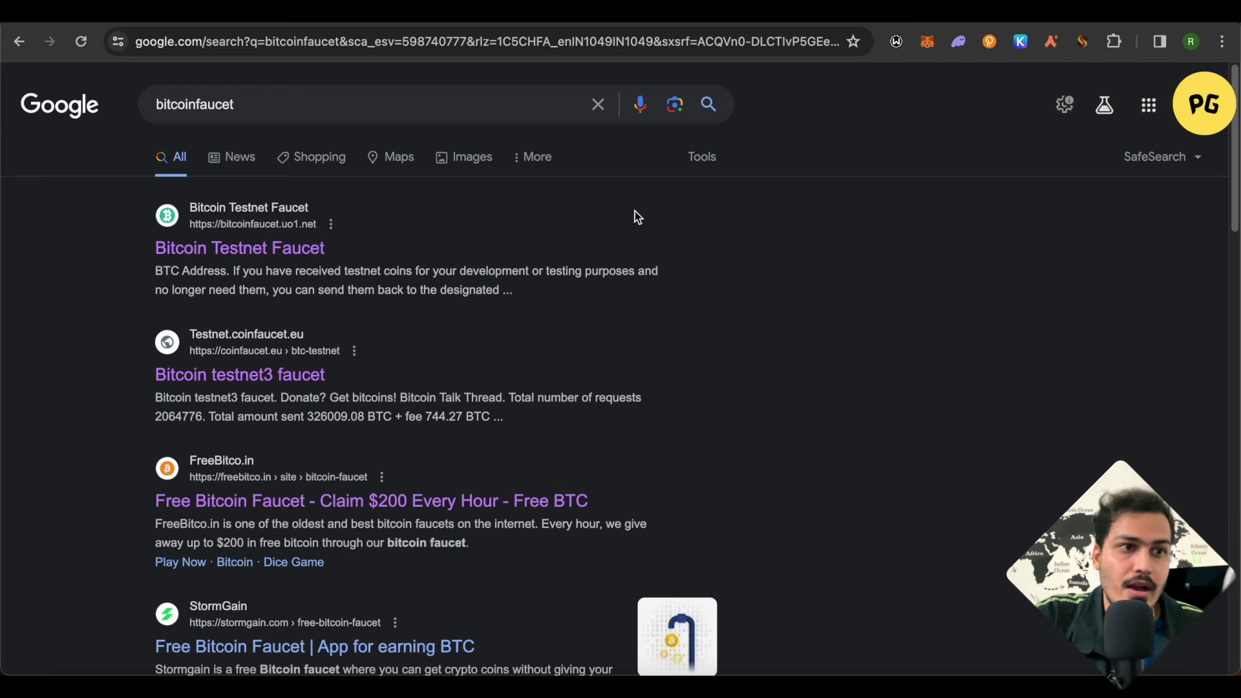
pyautogui.rightClick(289, 249)
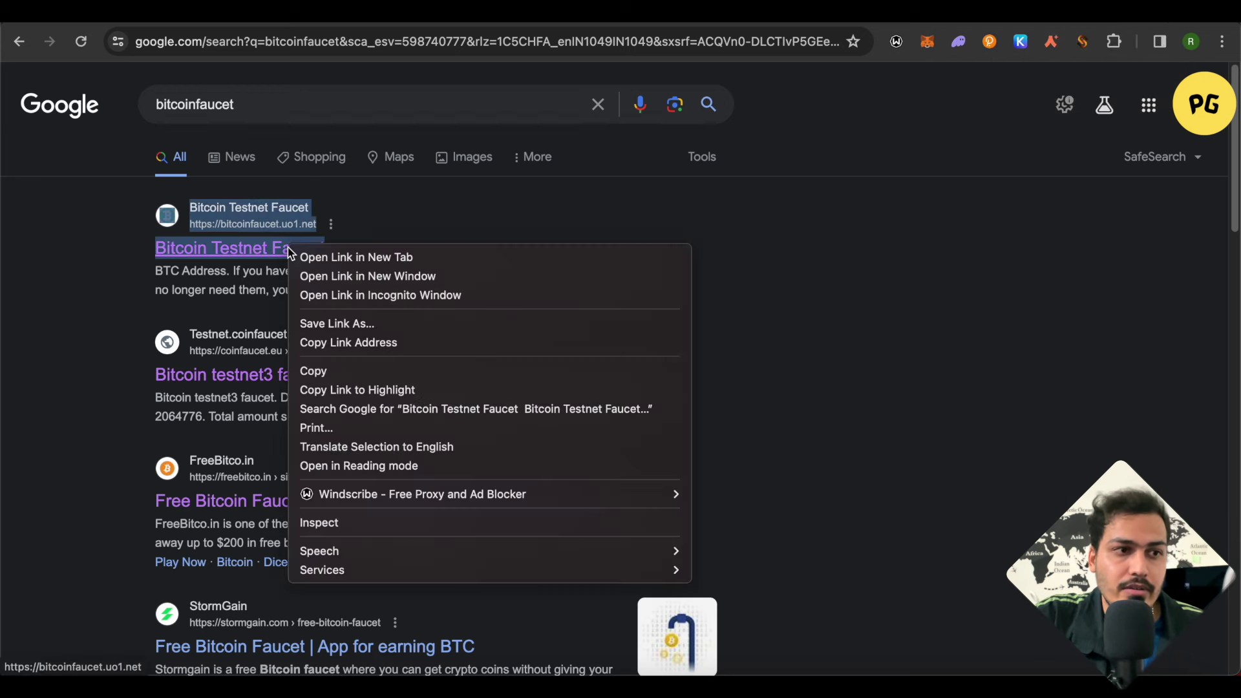
pyautogui.click(357, 257)
pyautogui.click(1138, 12)
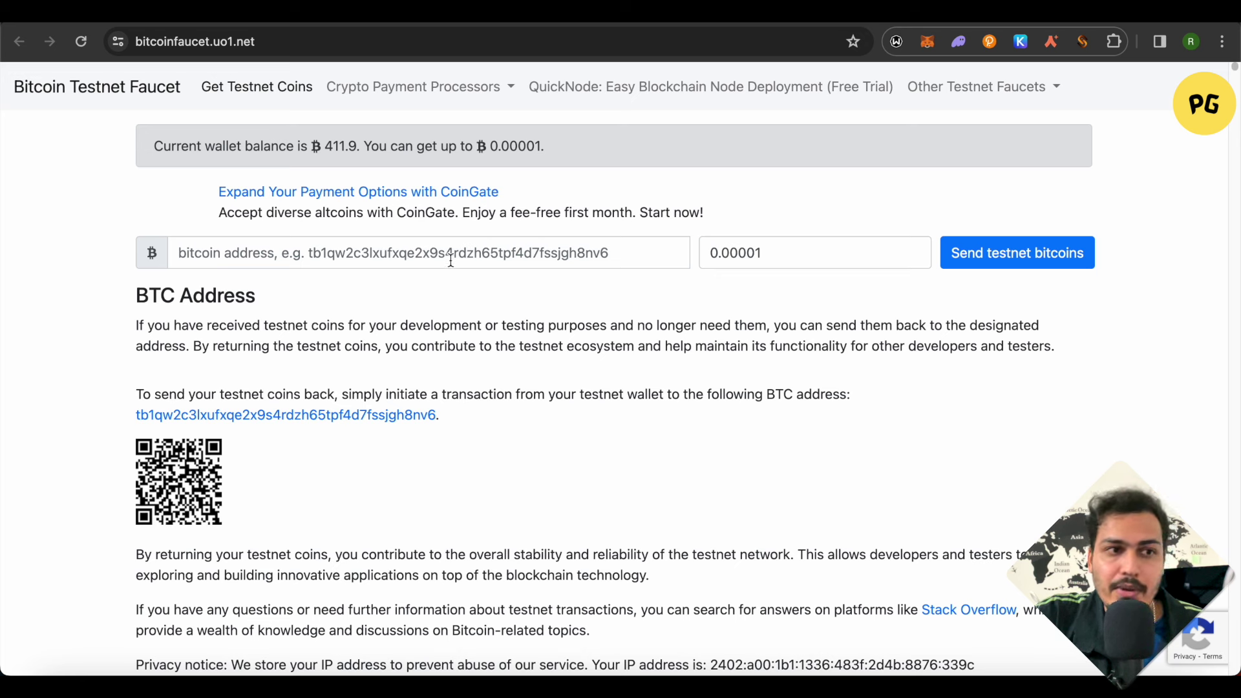
# Step: Autofill the wallet's saved testnet address and request the 0.00001 testnet bitcoins
pyautogui.click(396, 253)
pyautogui.click(414, 288)
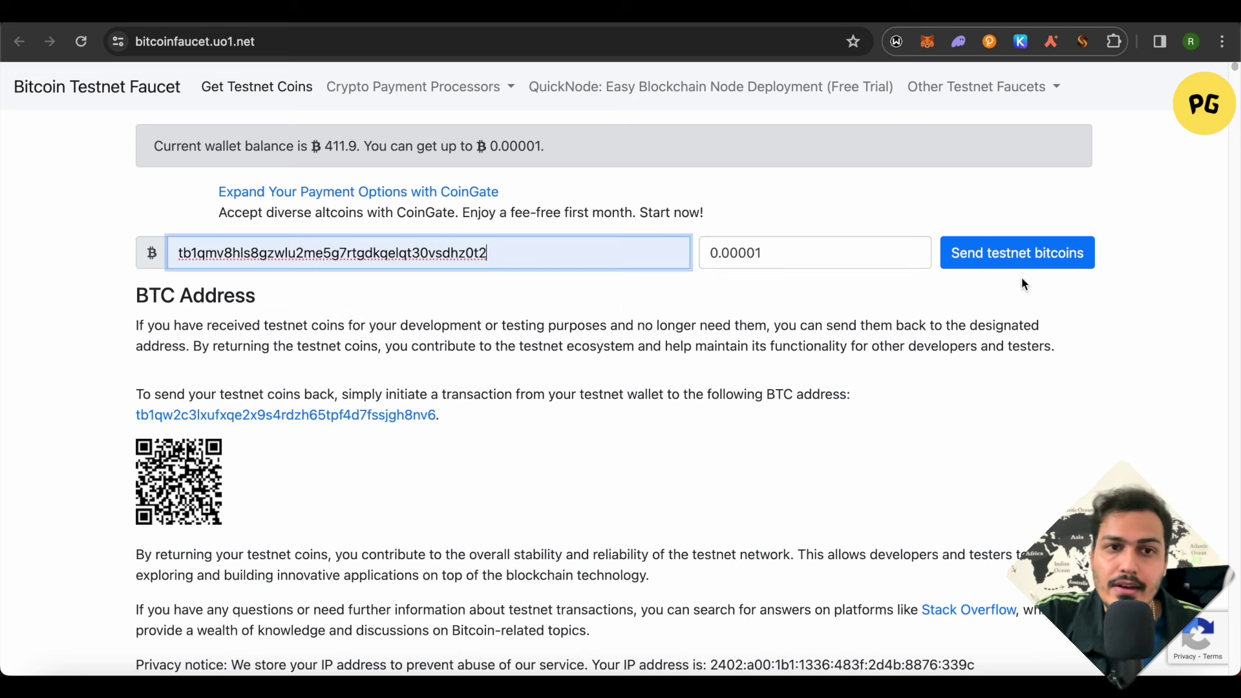
pyautogui.click(1001, 262)
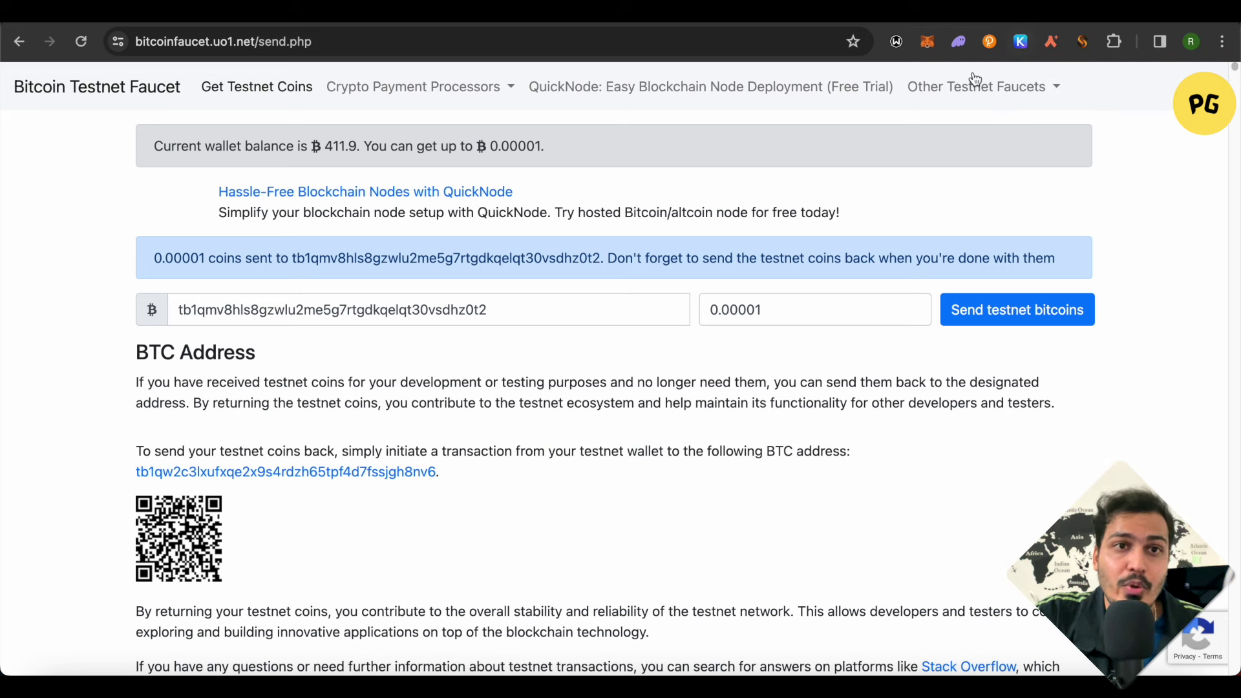
# Step: From MetaMask's network list, choose Add network and then Add a network manually
pyautogui.click(925, 51)
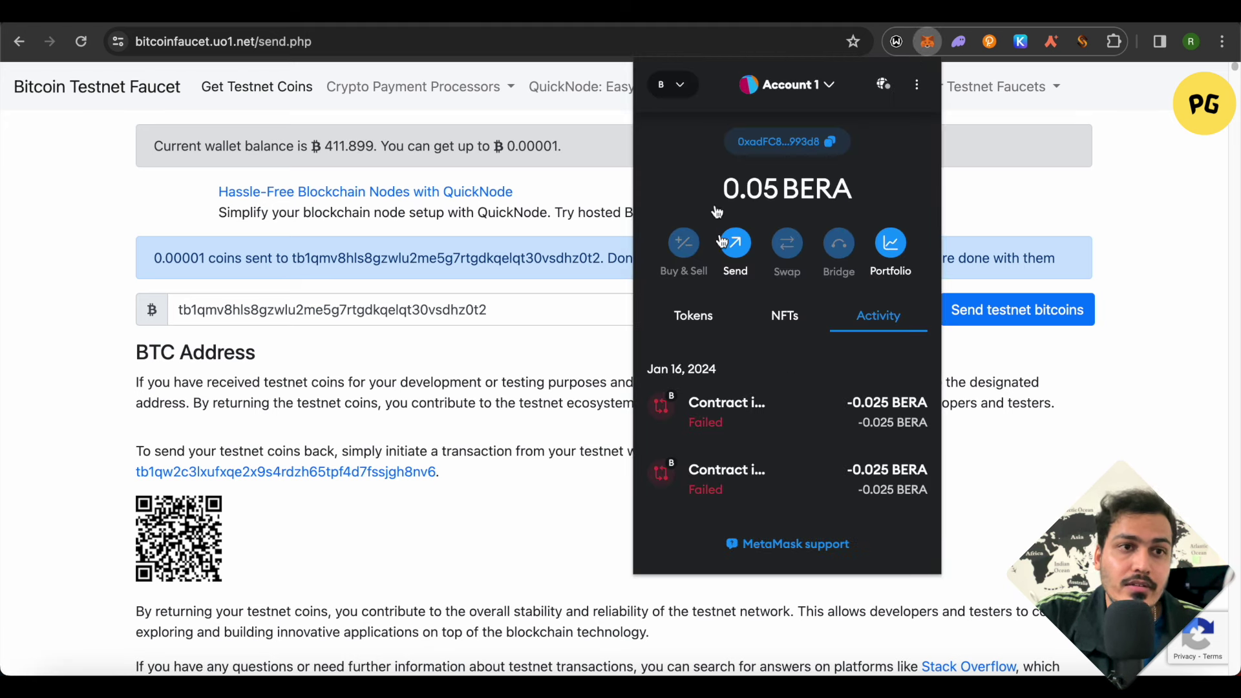
pyautogui.click(675, 87)
pyautogui.scroll(-3, 777, 385)
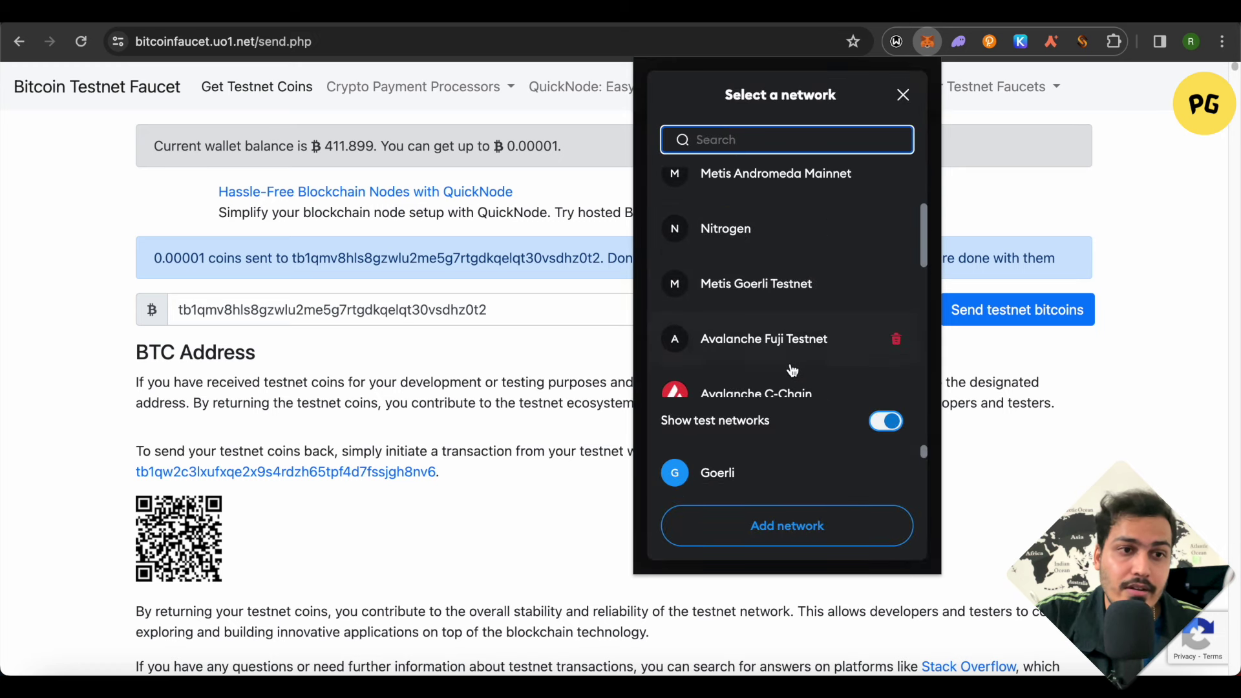
pyautogui.click(781, 528)
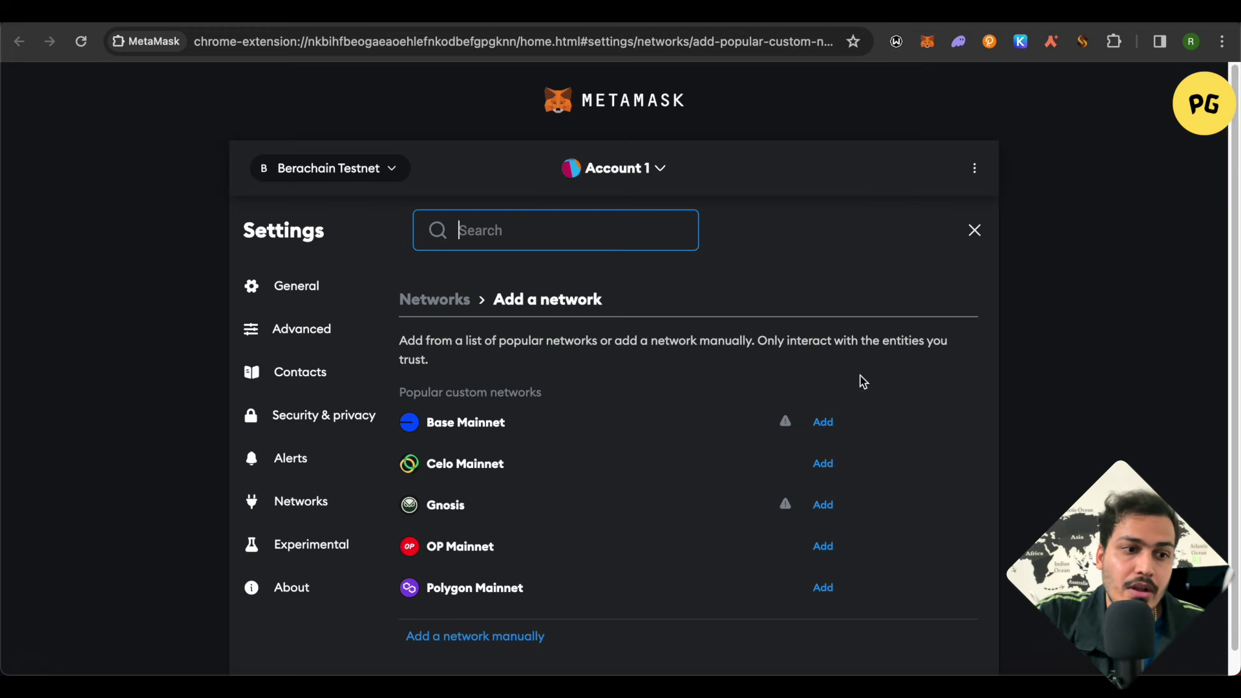
pyautogui.click(483, 640)
pyautogui.scroll(-3, 840, 507)
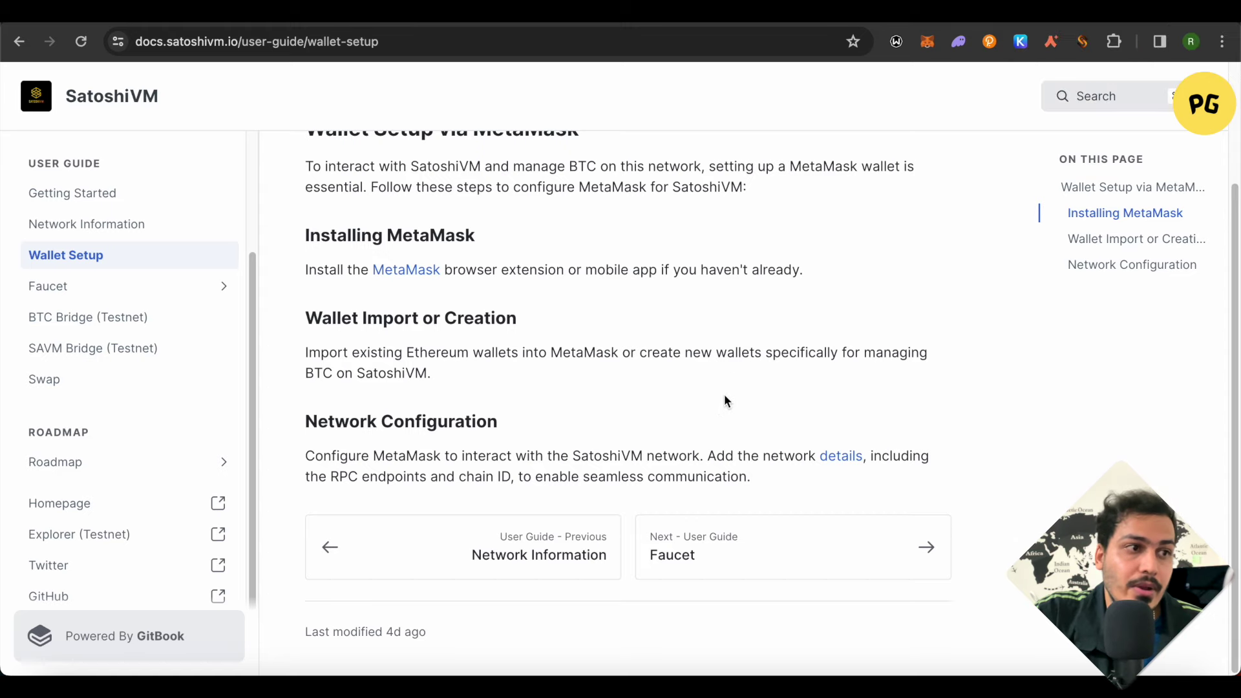
# Step: On the docs' Network Information page, select 'SatoshiVM Testnet' in the configuration table
pyautogui.scroll(3, 724, 401)
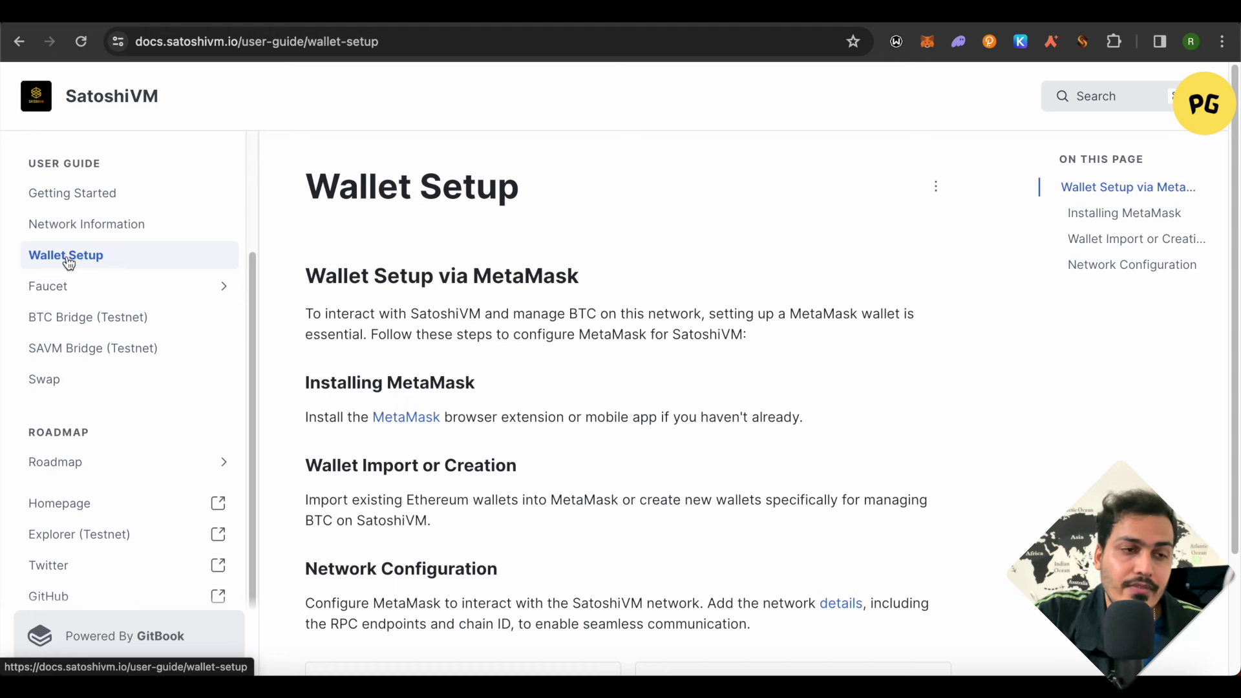
pyautogui.scroll(-3, 860, 391)
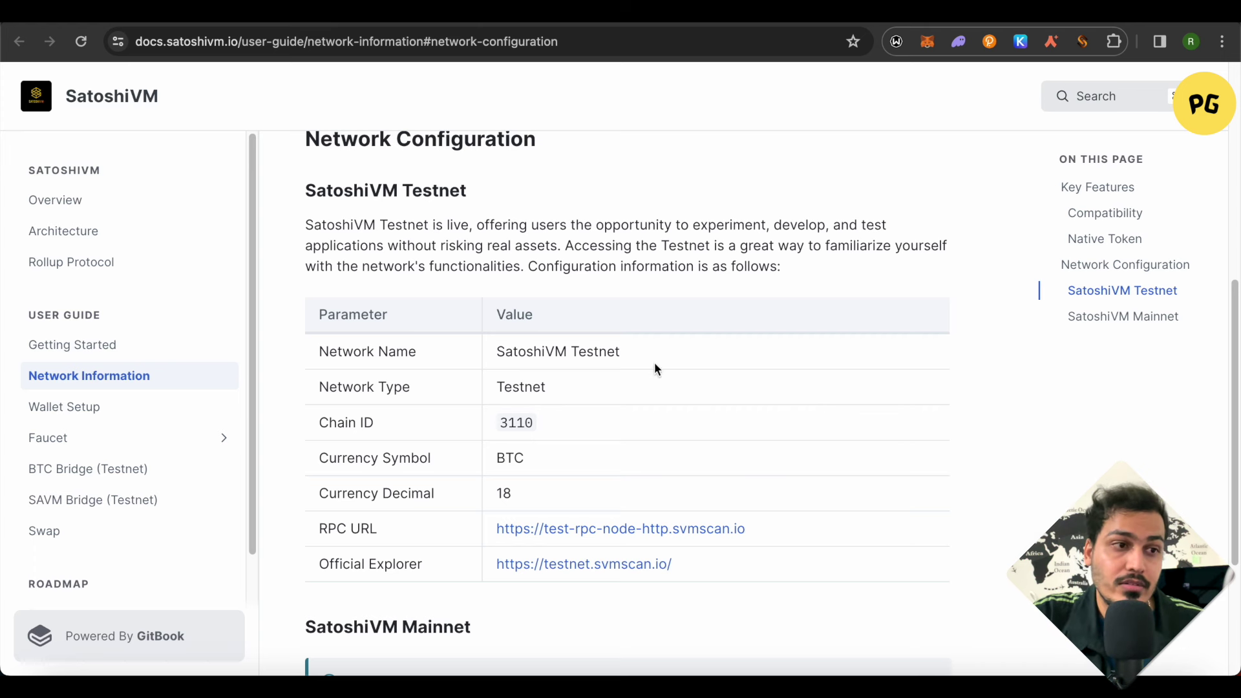
pyautogui.moveTo(623, 350); pyautogui.dragTo(493, 357)
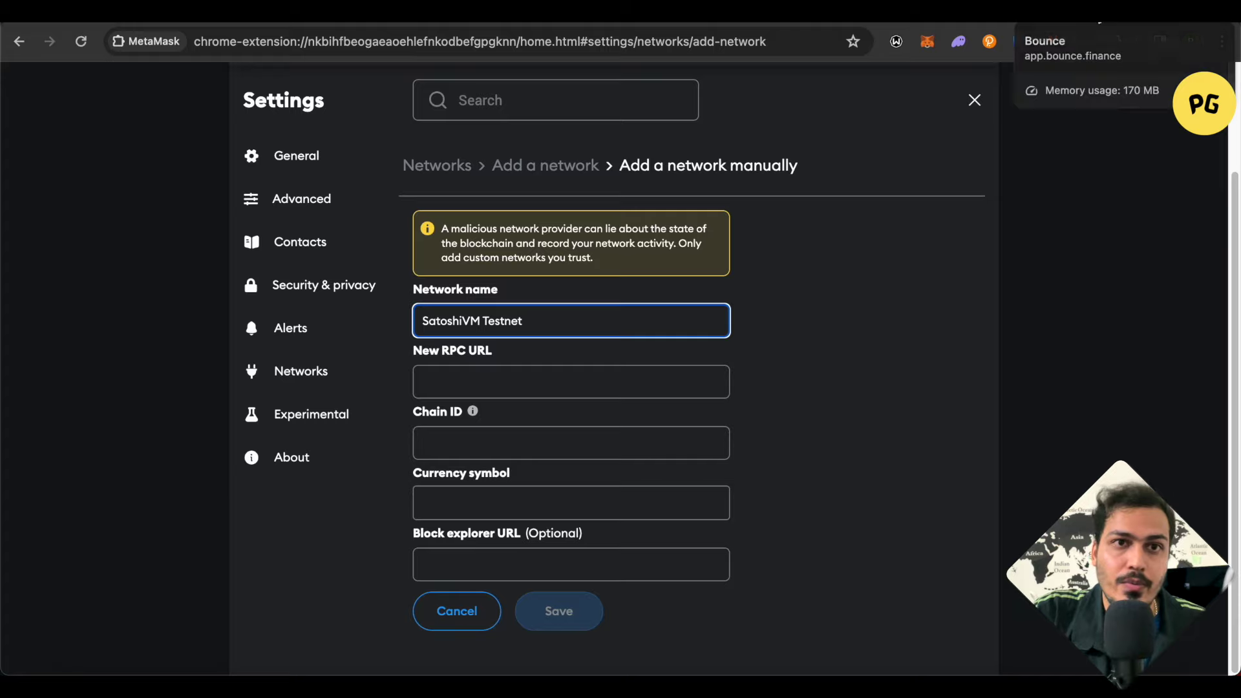
pyautogui.click(1074, 24)
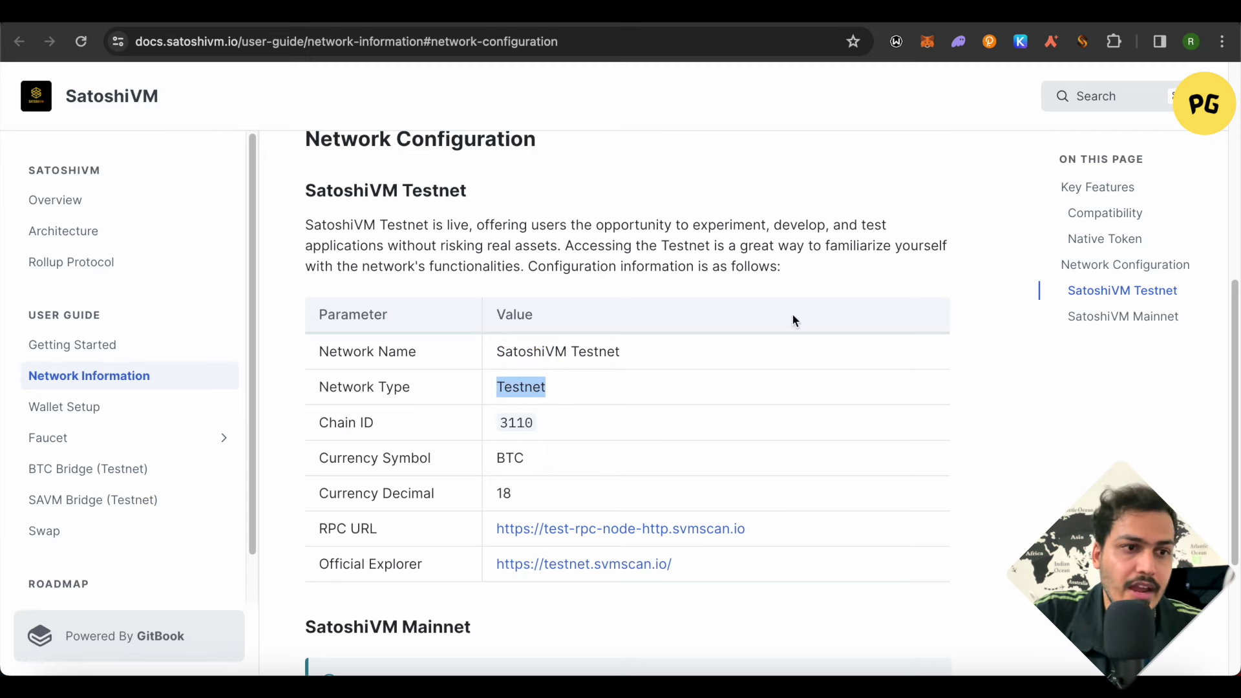
# Step: Copy chain ID 3110 from the SatoshiVM docs into MetaMask's Chain ID field
pyautogui.doubleClick(510, 422)
pyautogui.hotkey('ctrl', 'c')
pyautogui.hotkey('ctrl', 'Tab')
pyautogui.hotkey('ctrl', 'v')
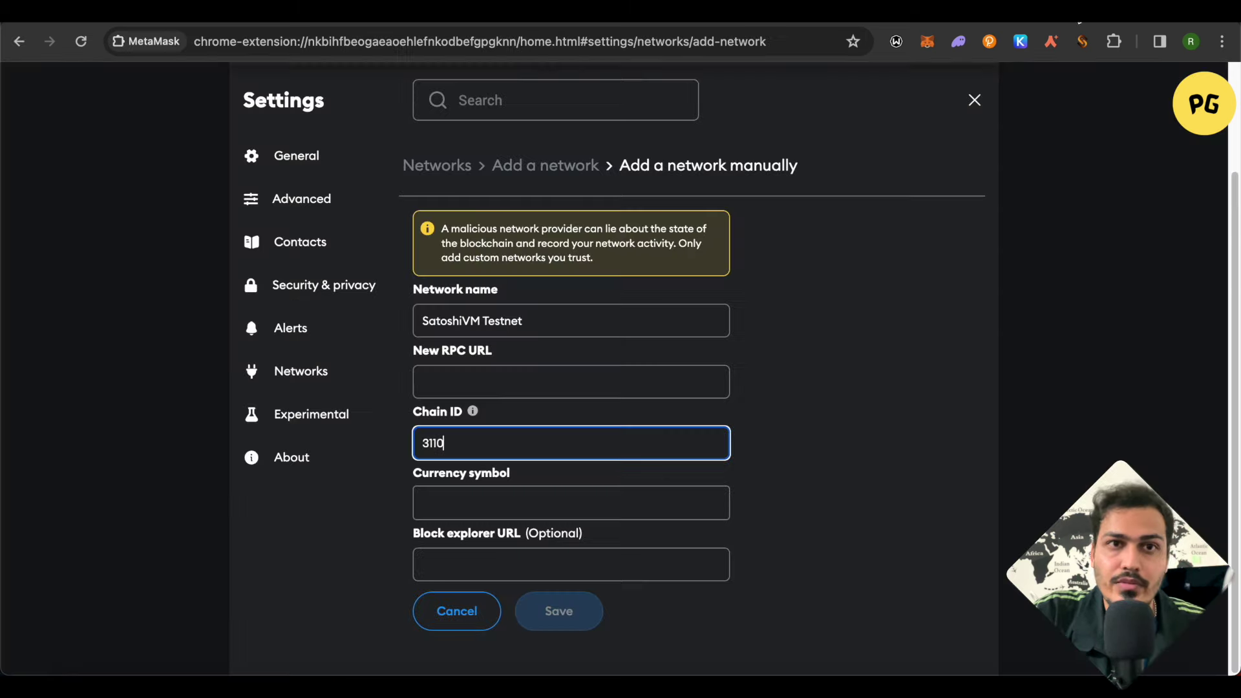
pyautogui.hotkey('ctrl', 'shift', 'Tab')
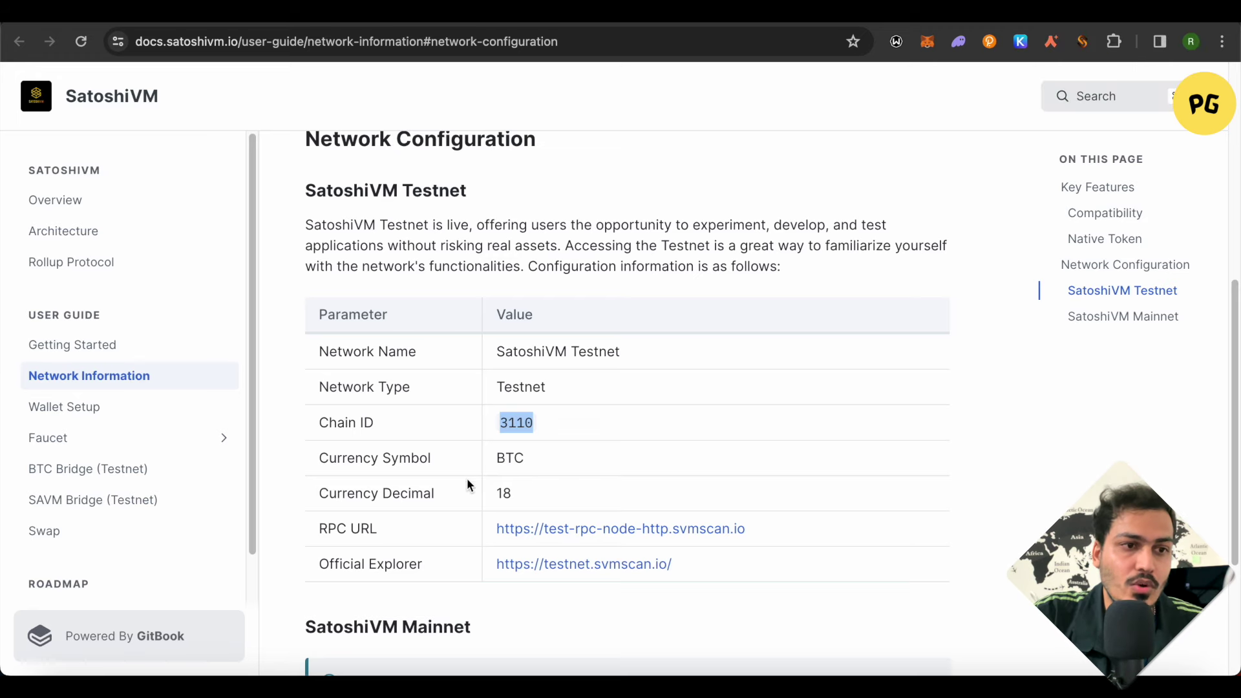
pyautogui.hotkey('ctrl', 'Tab')
# Step: Enter BTC as the currency symbol and save the SatoshiVM Testnet network
pyautogui.write('BTC')
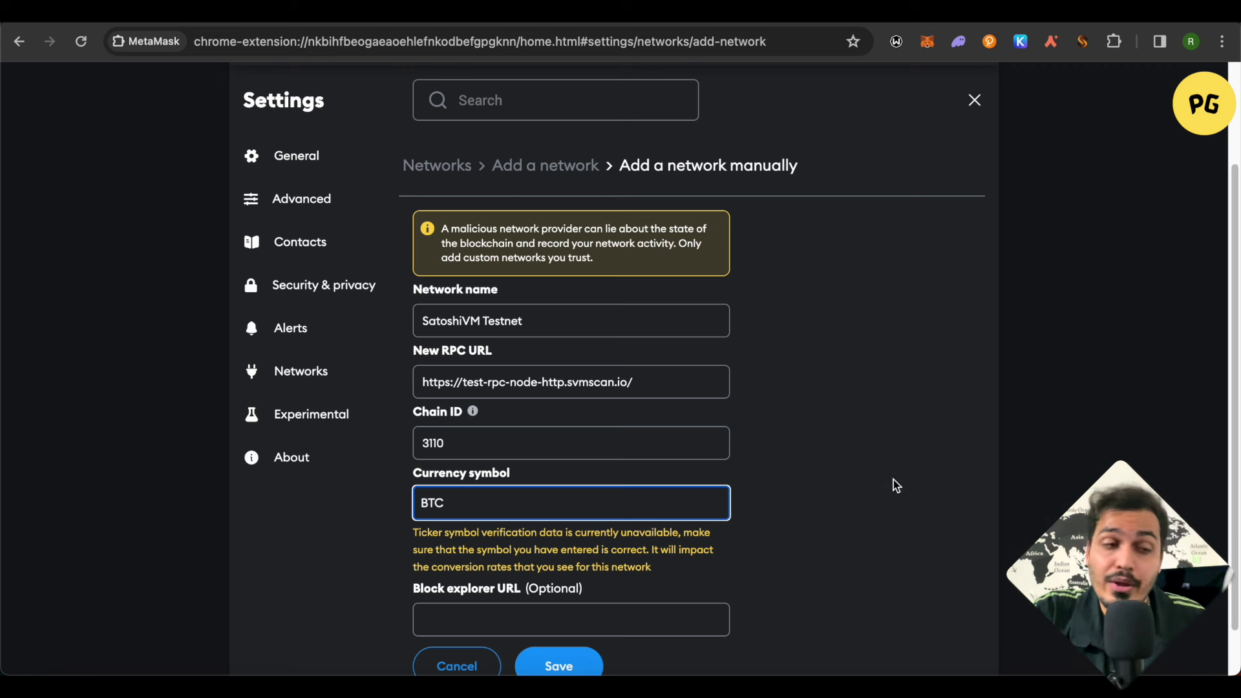
pyautogui.scroll(-1, 814, 479)
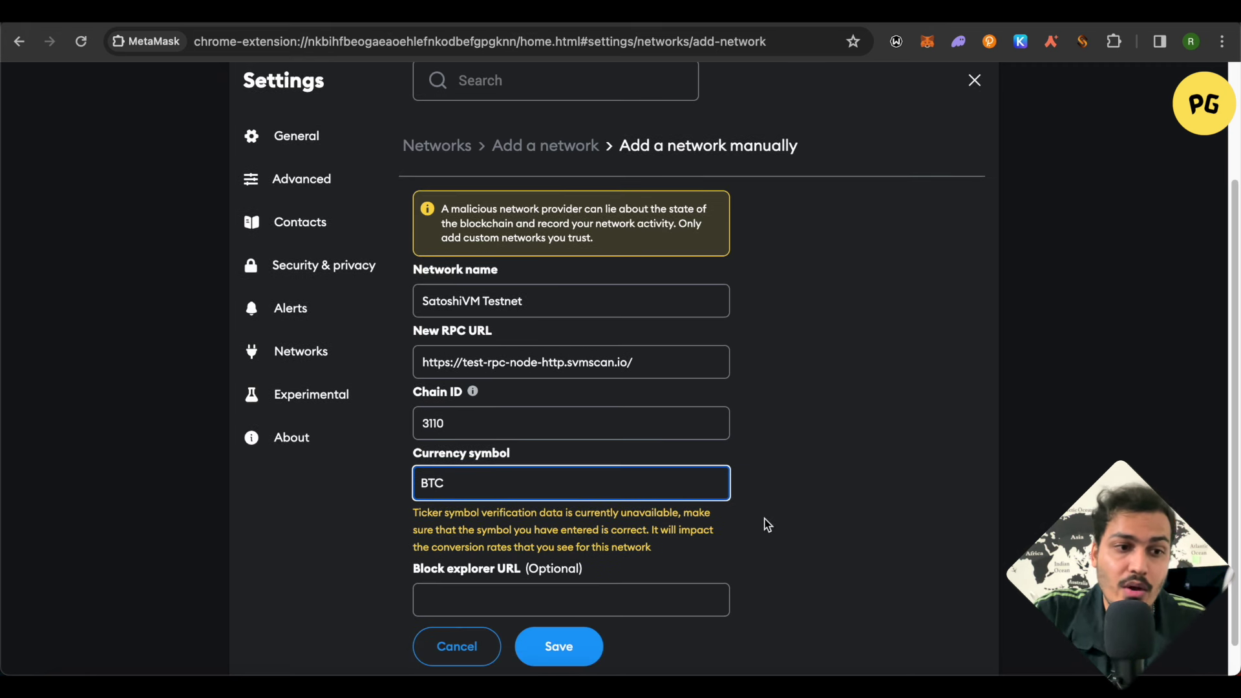
pyautogui.click(568, 648)
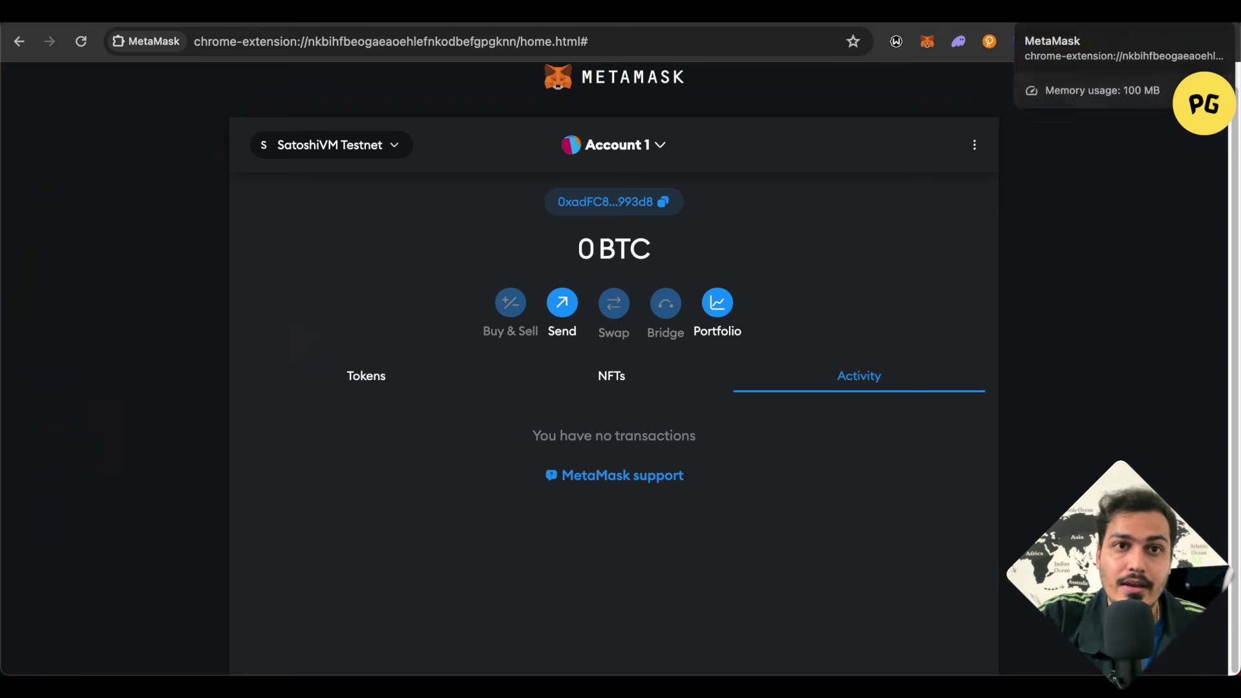
pyautogui.click(1100, 12)
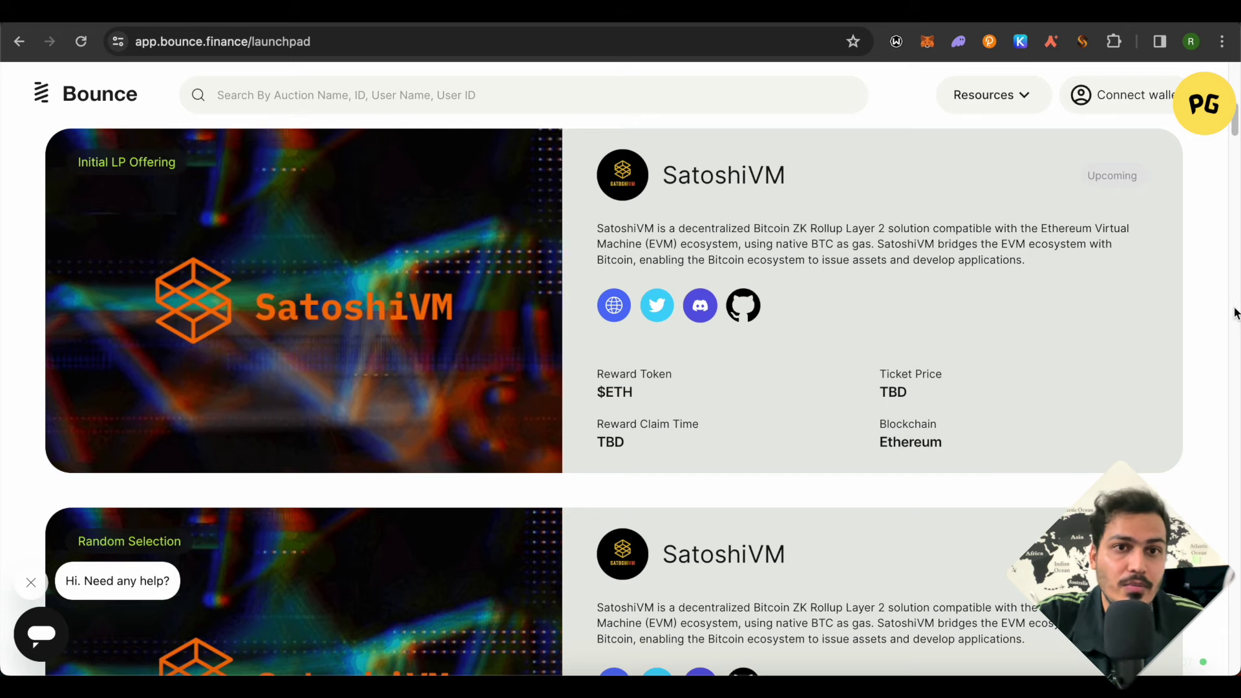
# Step: Scroll through Bounce's upcoming SatoshiVM launchpad cards, then return to the SatoshiVM home page
pyautogui.scroll(-4, 1234, 314)
pyautogui.scroll(3, 1228, 286)
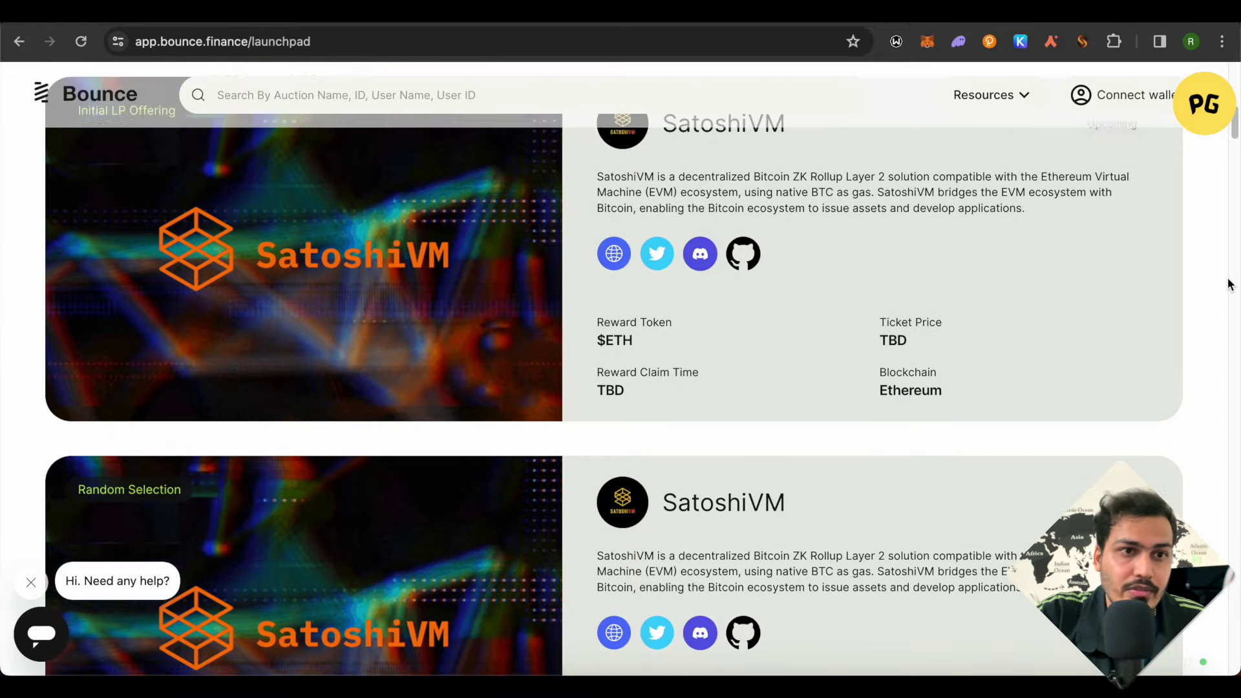
pyautogui.scroll(2, 1231, 284)
pyautogui.scroll(-2, 1229, 283)
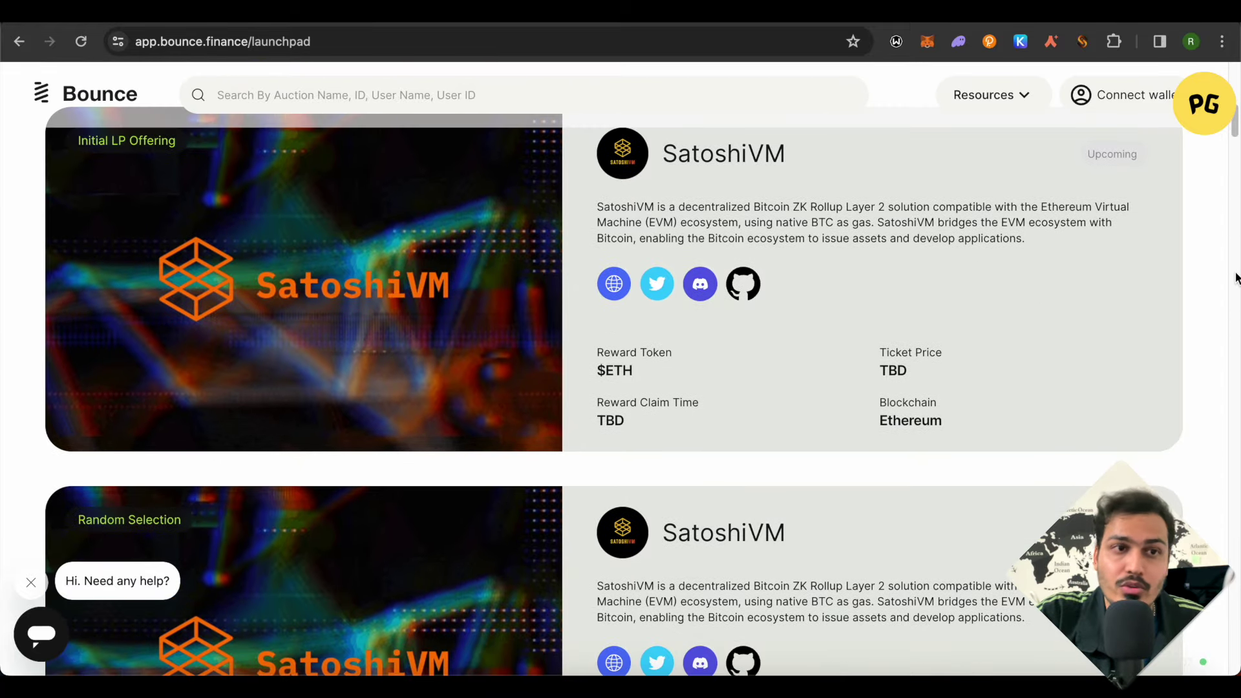
pyautogui.scroll(-1, 1236, 278)
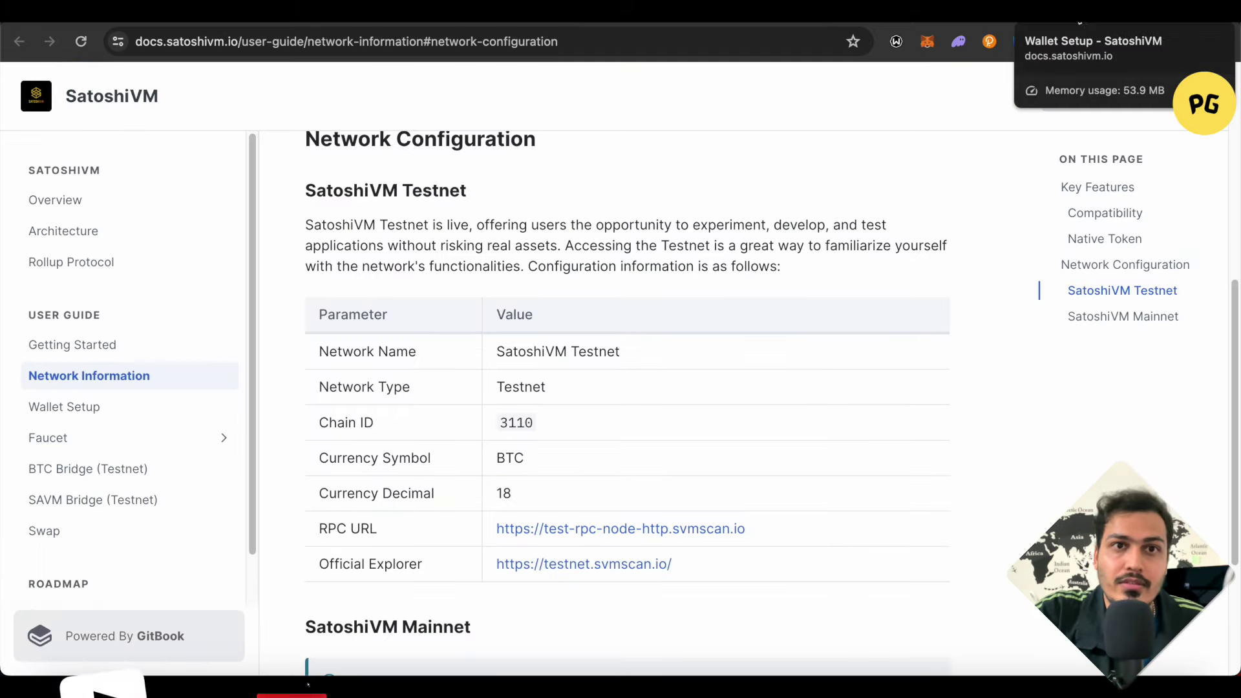
pyautogui.click(1061, 11)
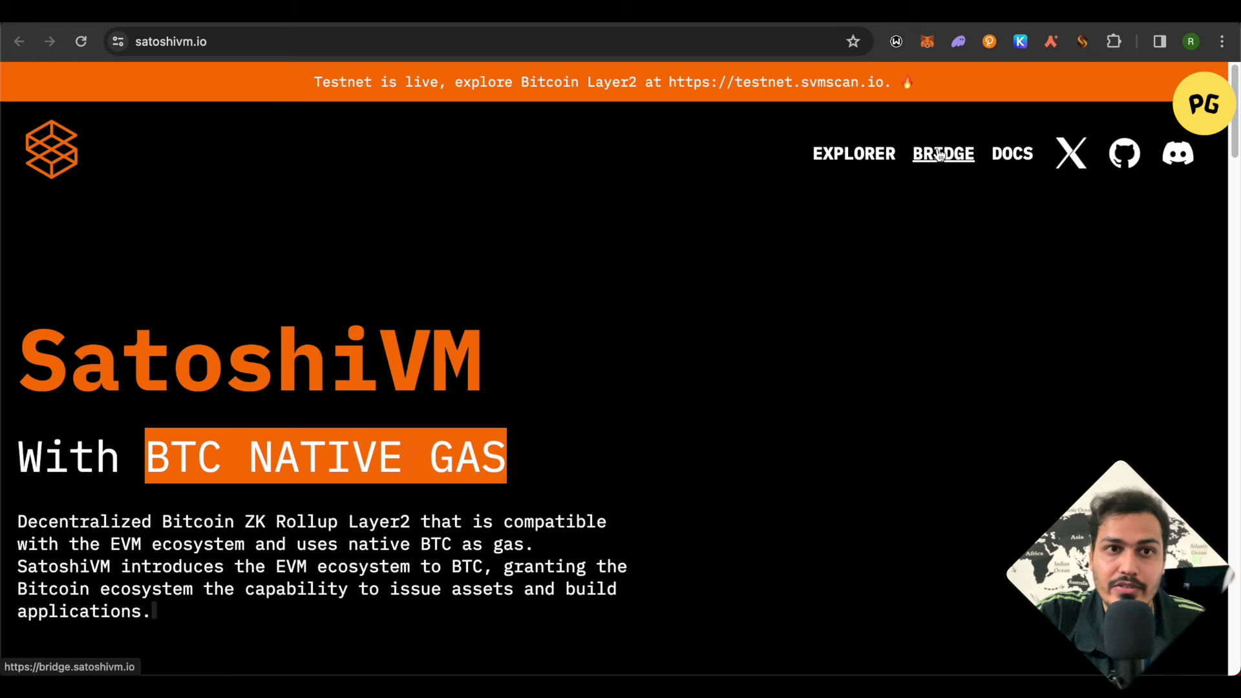
# Step: Review the connected MetaMask and UniSat wallets, then choose the BTC withdrawal to Bitcoin Testnet
pyautogui.click(1067, 12)
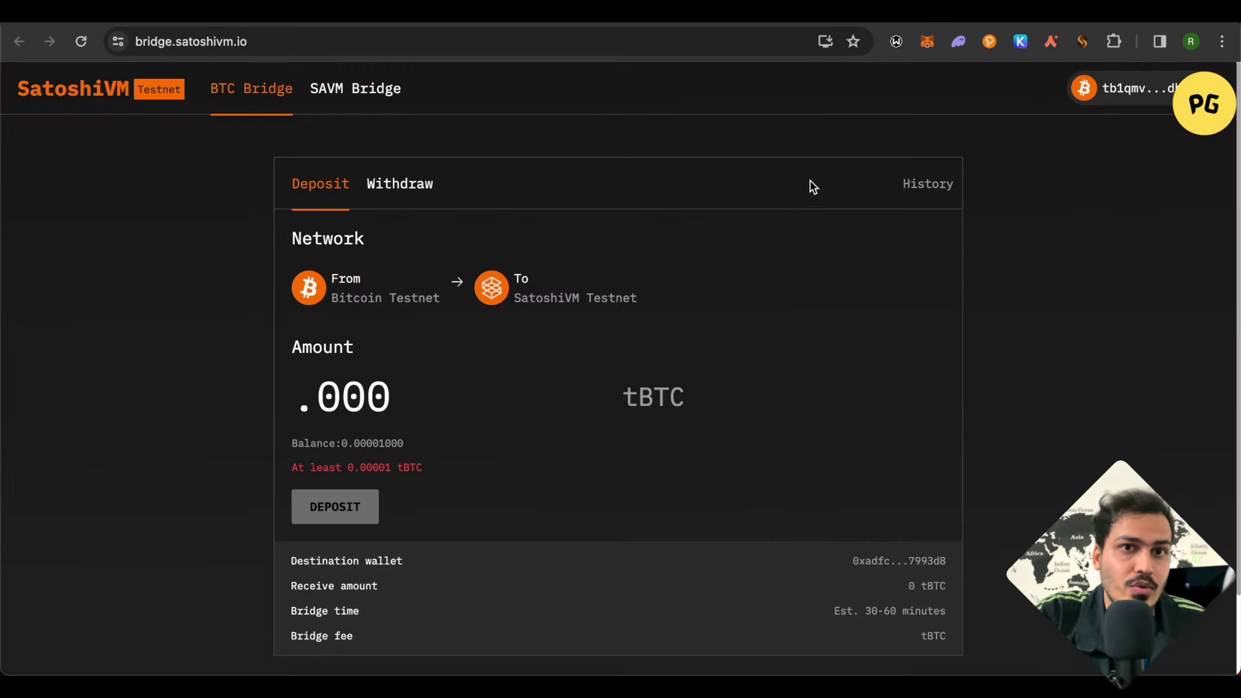
pyautogui.click(1122, 89)
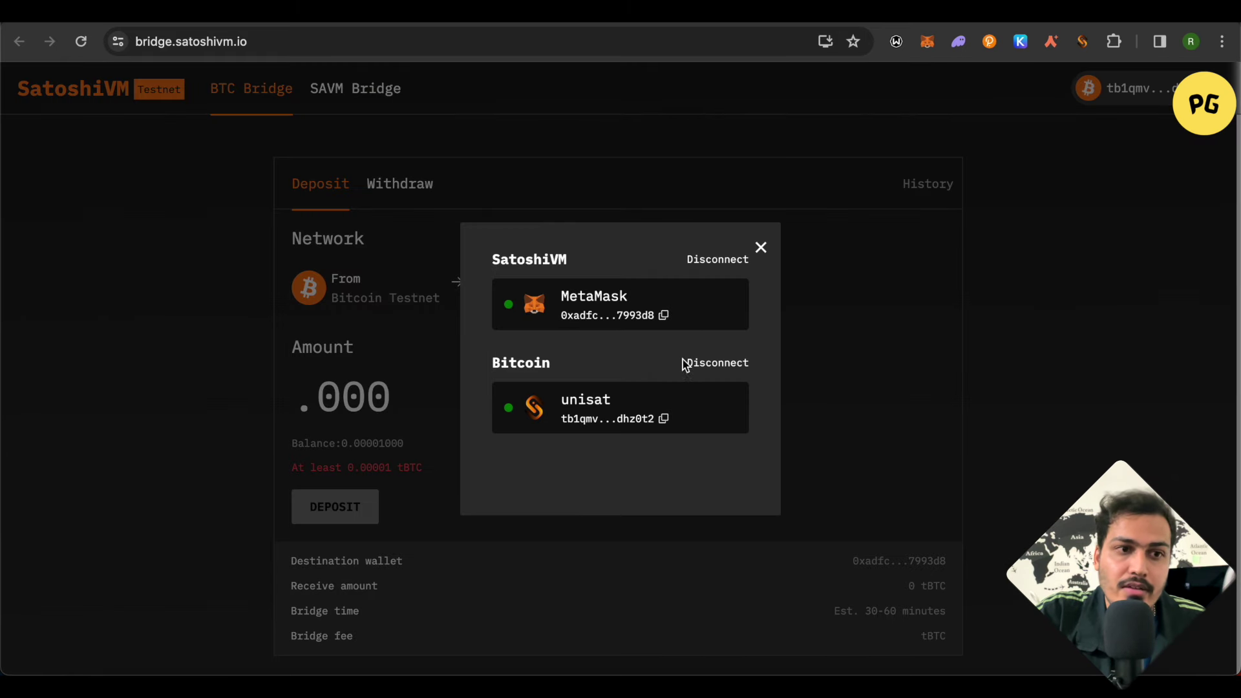
pyautogui.click(761, 249)
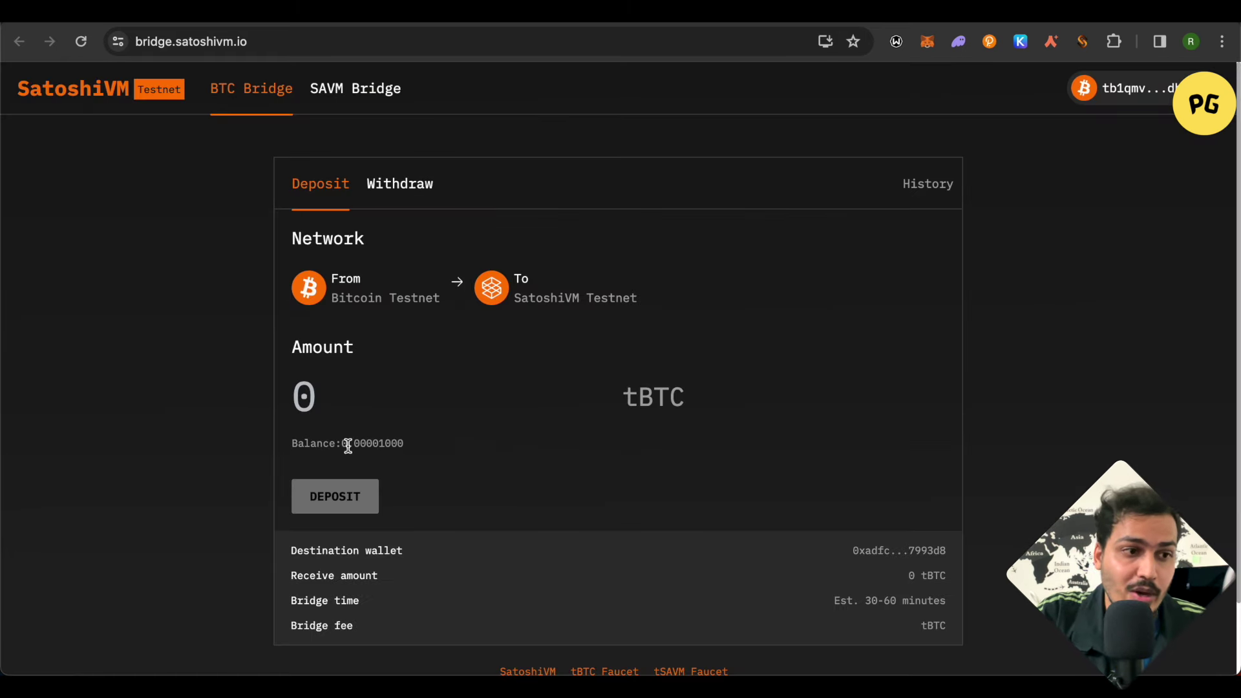
pyautogui.click(388, 187)
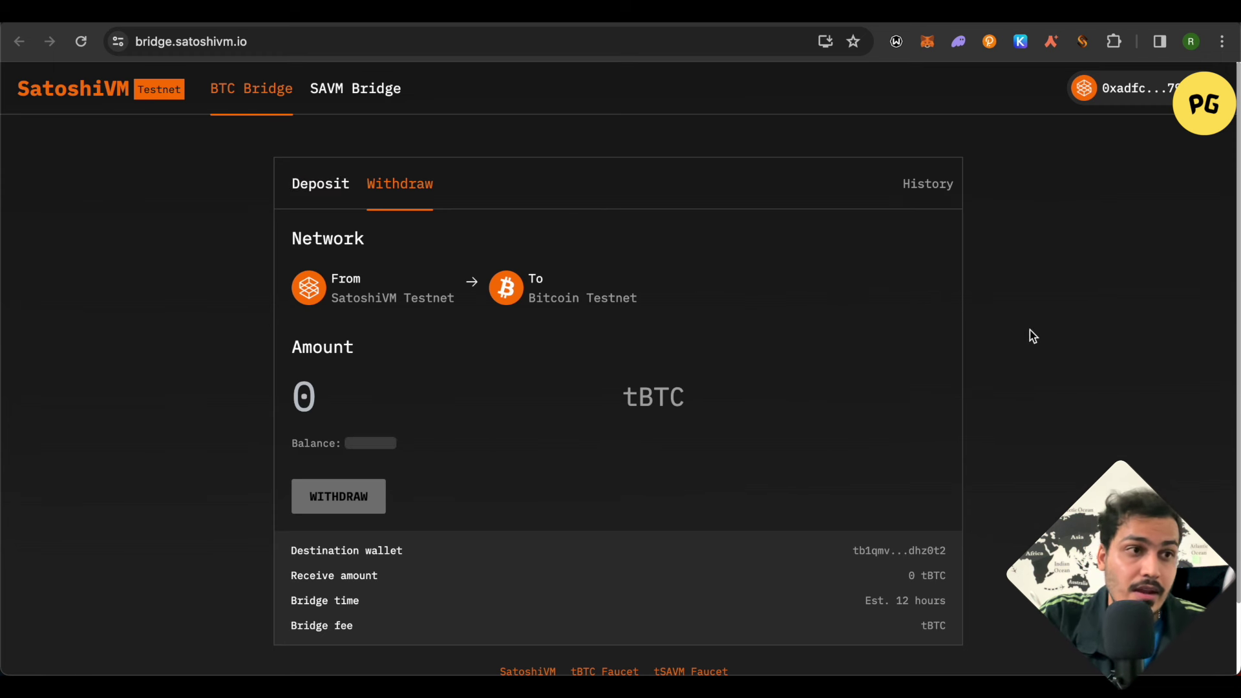
# Step: Open the SAVM Bridge for tSAVM deposits from Ethereum Sepolia and briefly check UniSat
pyautogui.click(365, 94)
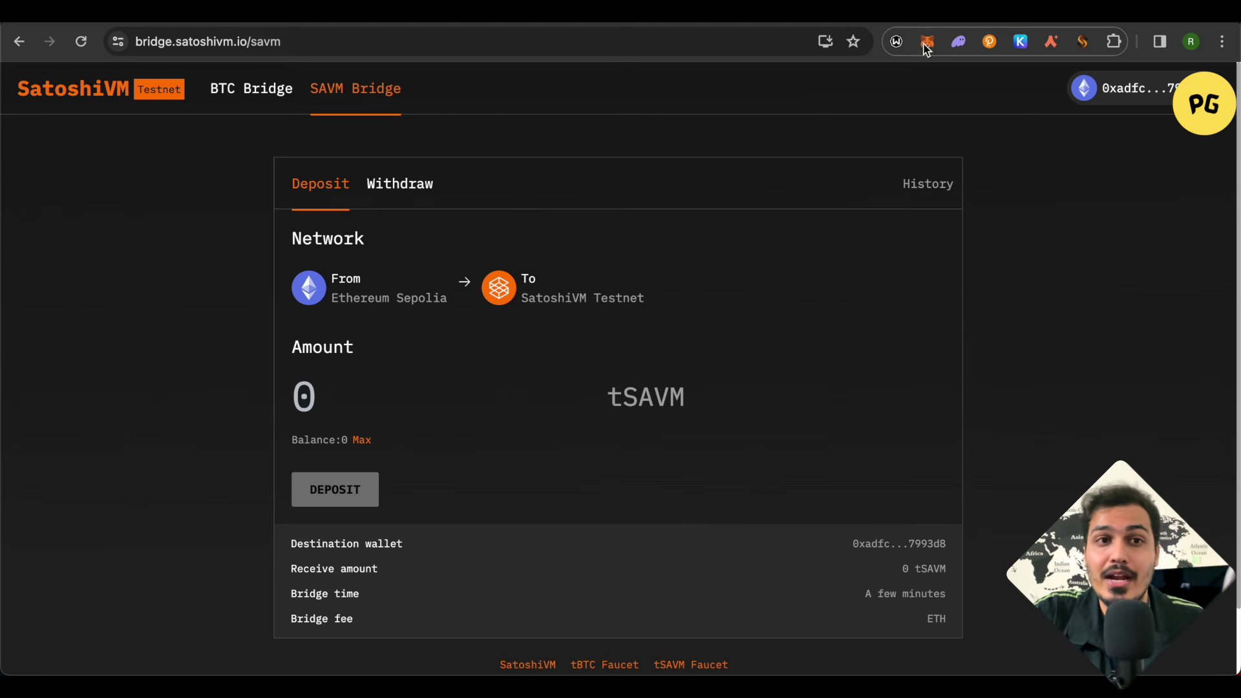
pyautogui.click(1083, 42)
pyautogui.click(1154, 260)
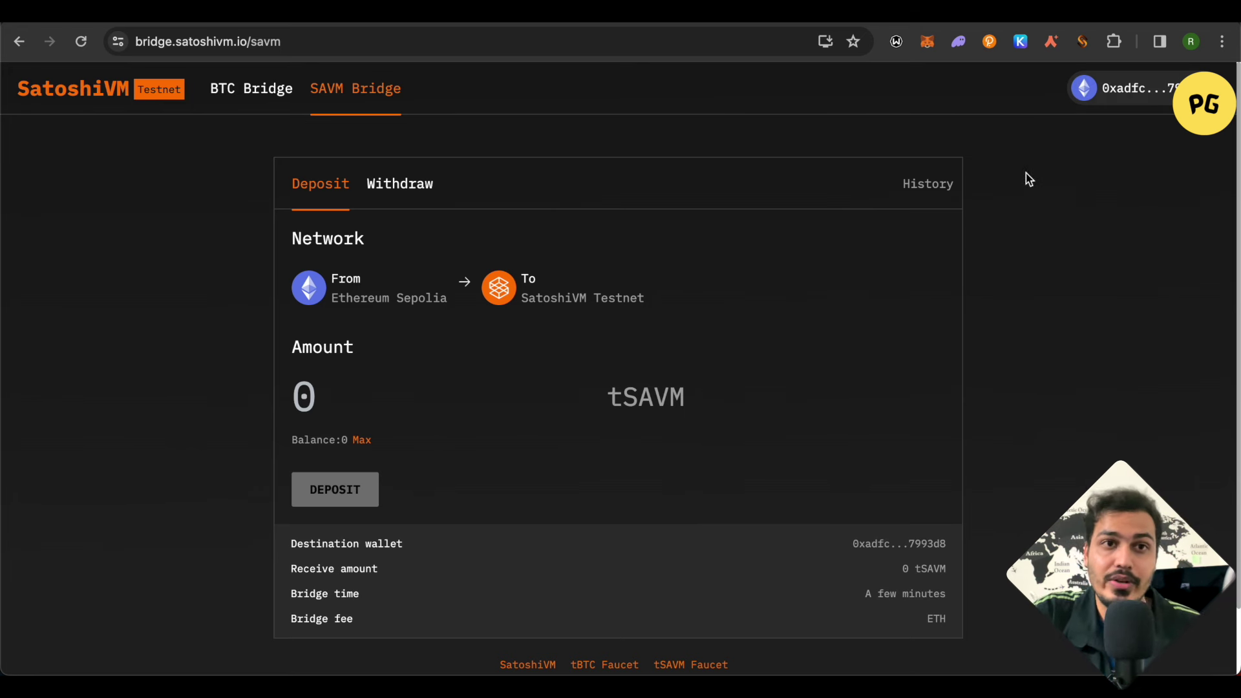
pyautogui.click(1067, 10)
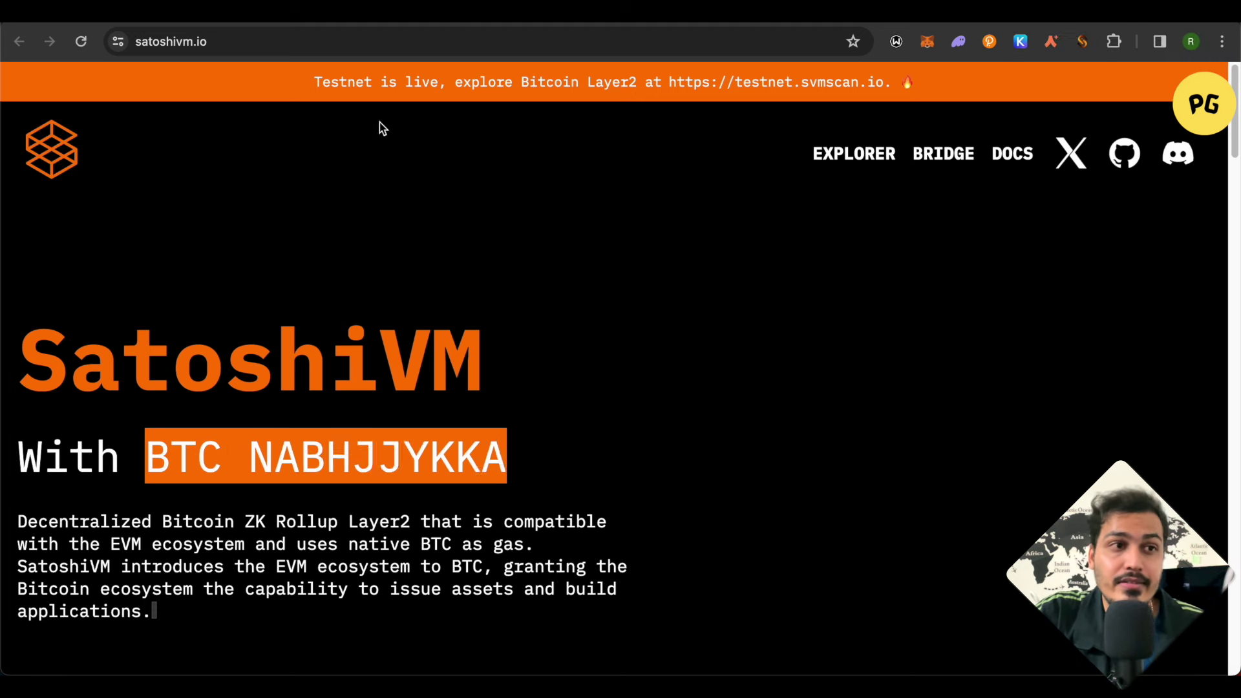
# Step: Open testnet.svmscan.io in a new tab and scroll through its network and transaction stats
pyautogui.rightClick(763, 83)
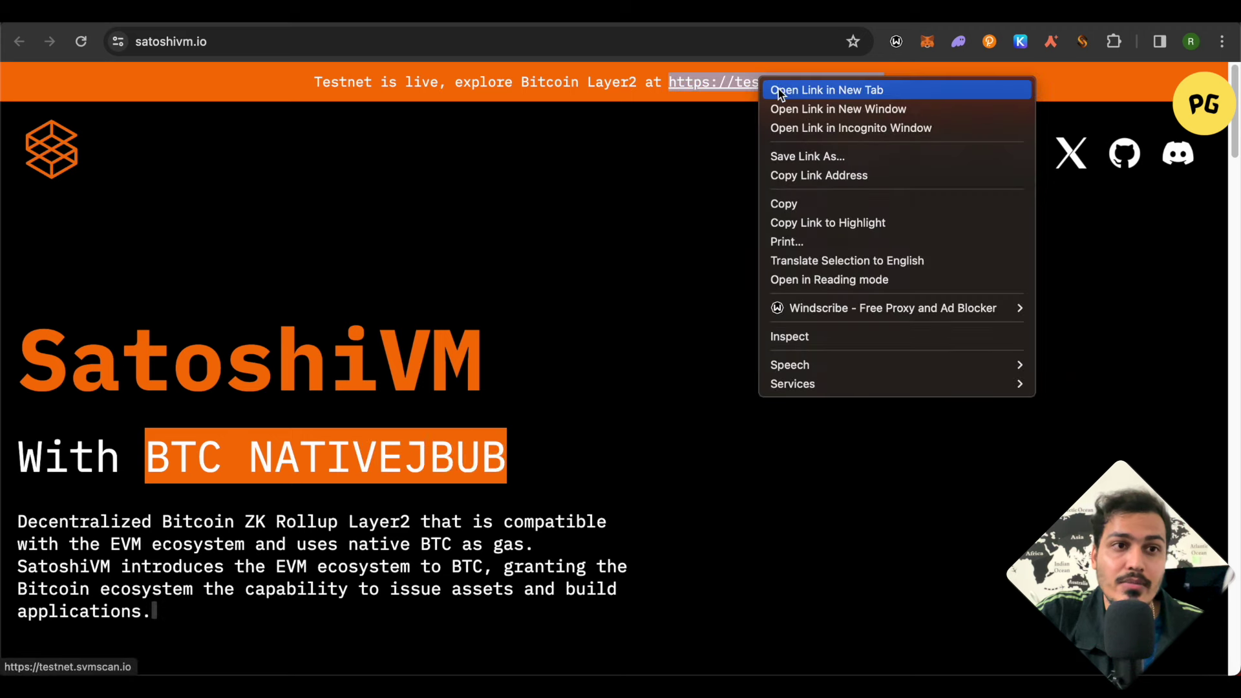
pyautogui.click(799, 94)
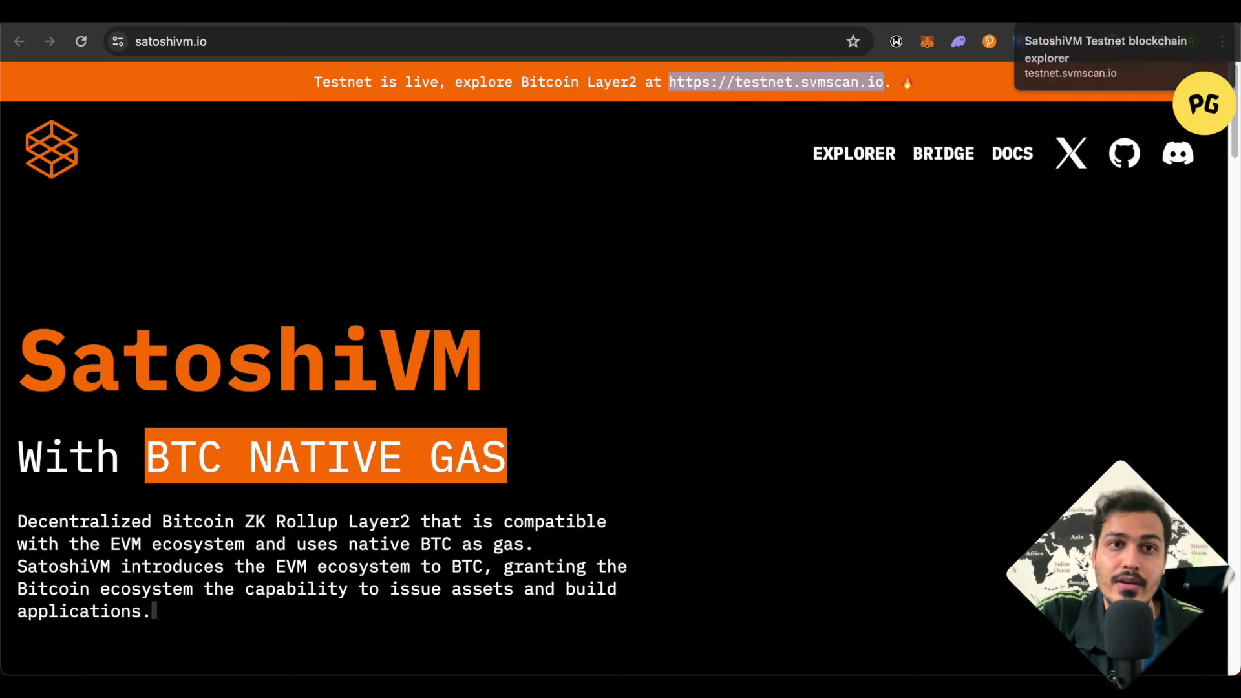
pyautogui.click(1093, 10)
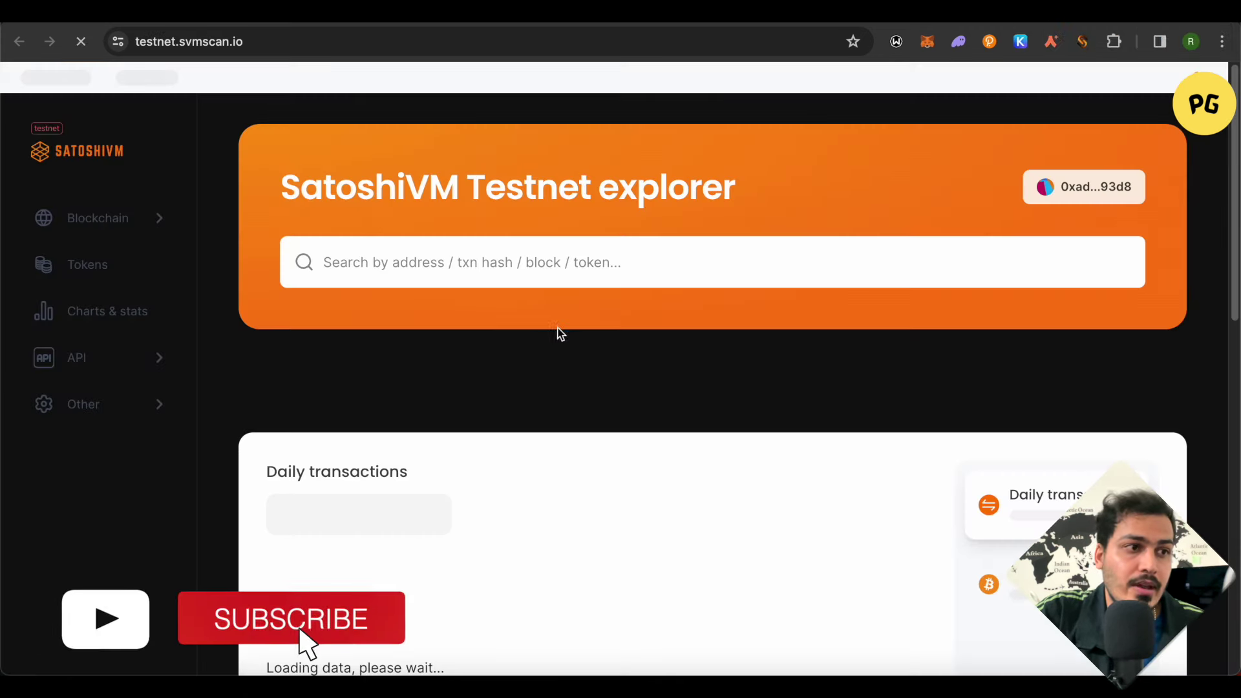
pyautogui.scroll(-4, 744, 346)
pyautogui.scroll(-2, 747, 350)
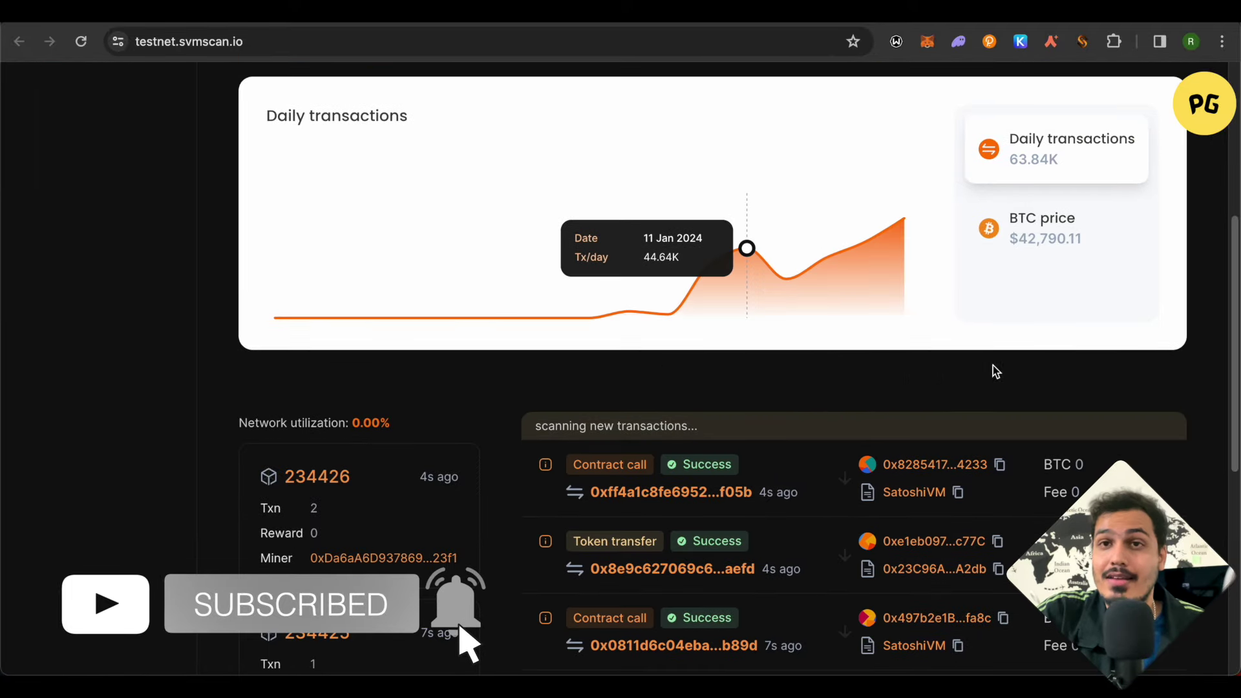
pyautogui.scroll(2, 444, 360)
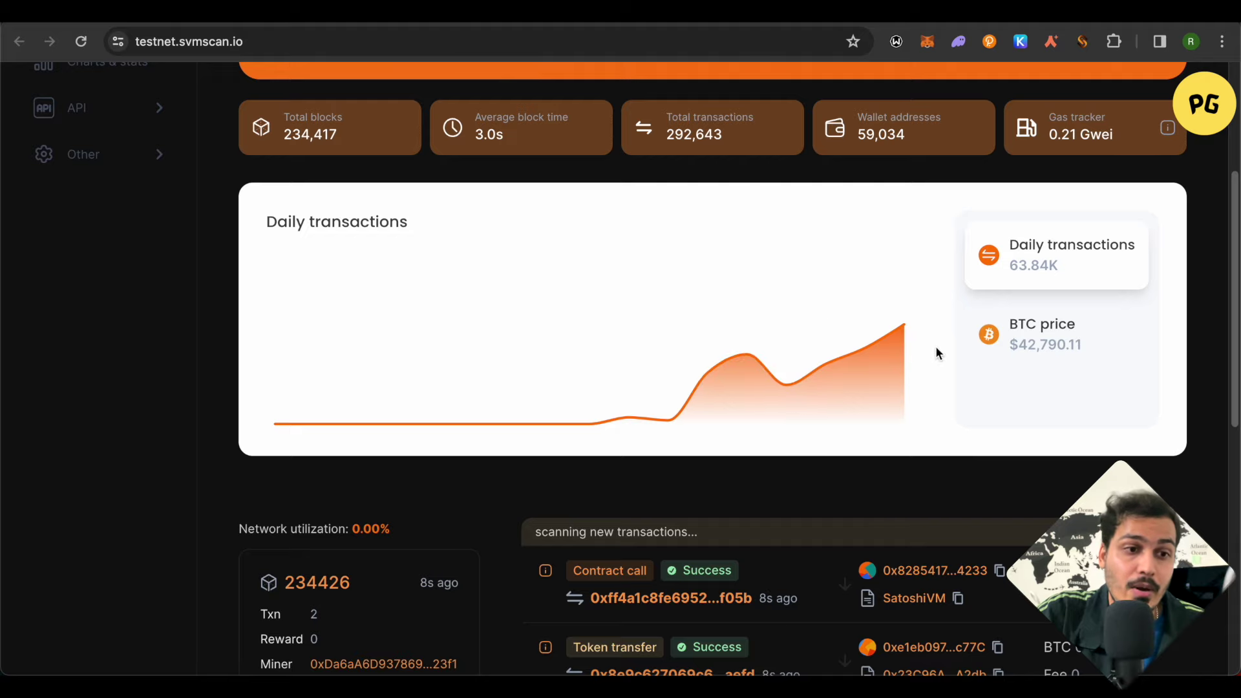
pyautogui.scroll(4, 936, 347)
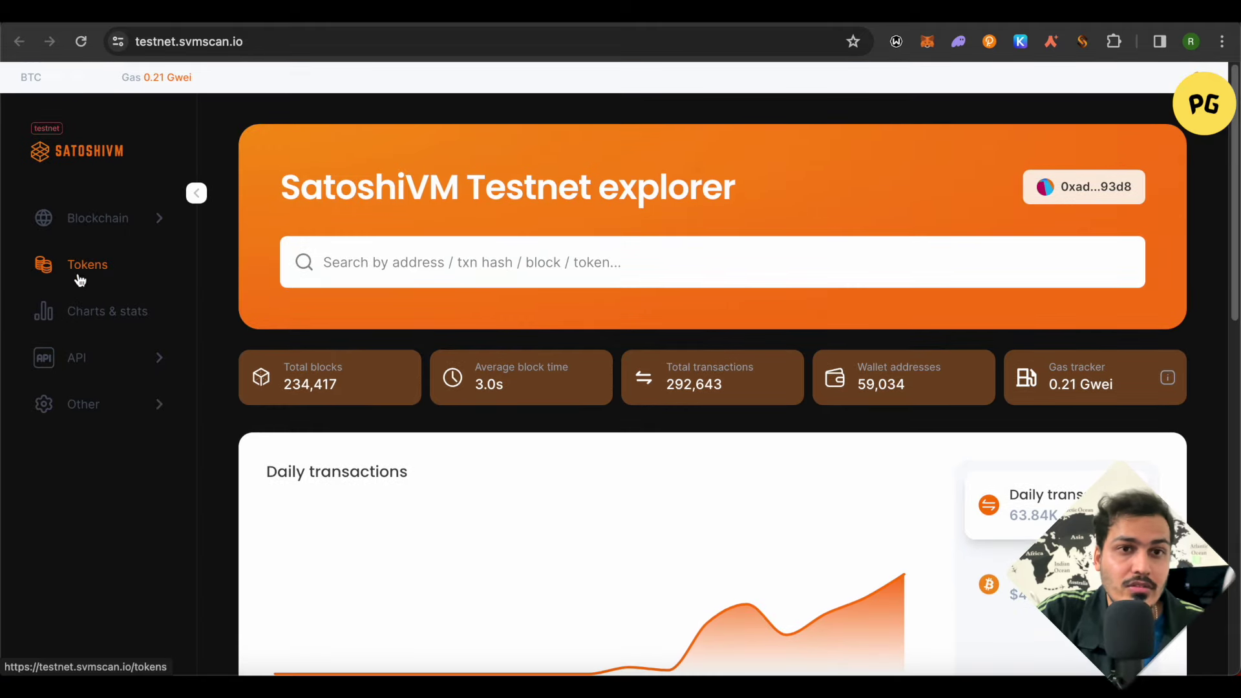
pyautogui.click(82, 270)
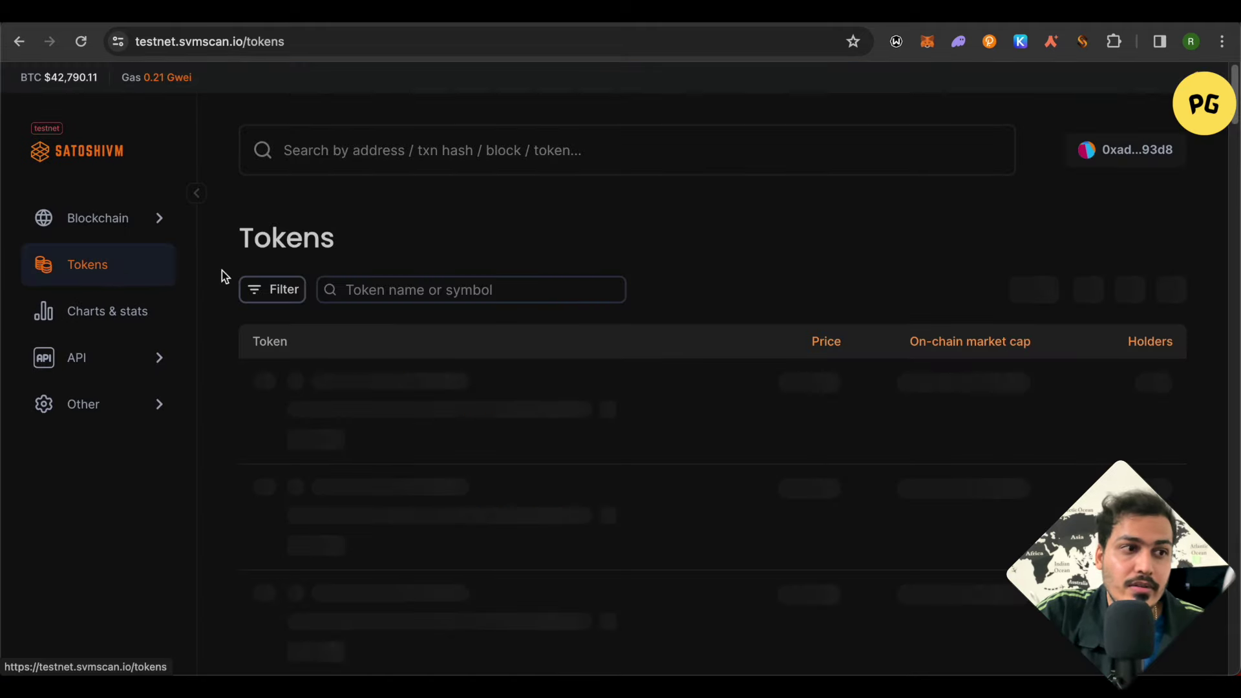
# Step: Find BullRun (BLRN) in the SVMScan token list and open its details
pyautogui.scroll(-3, 811, 359)
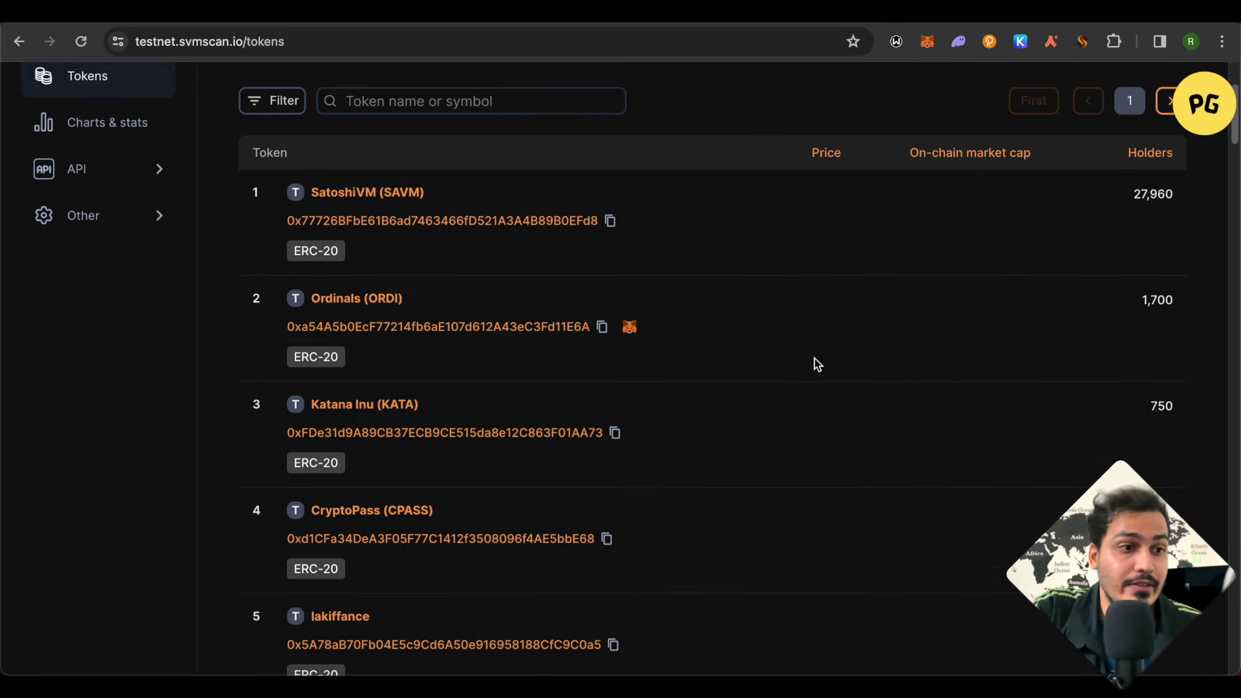
pyautogui.scroll(-3, 814, 360)
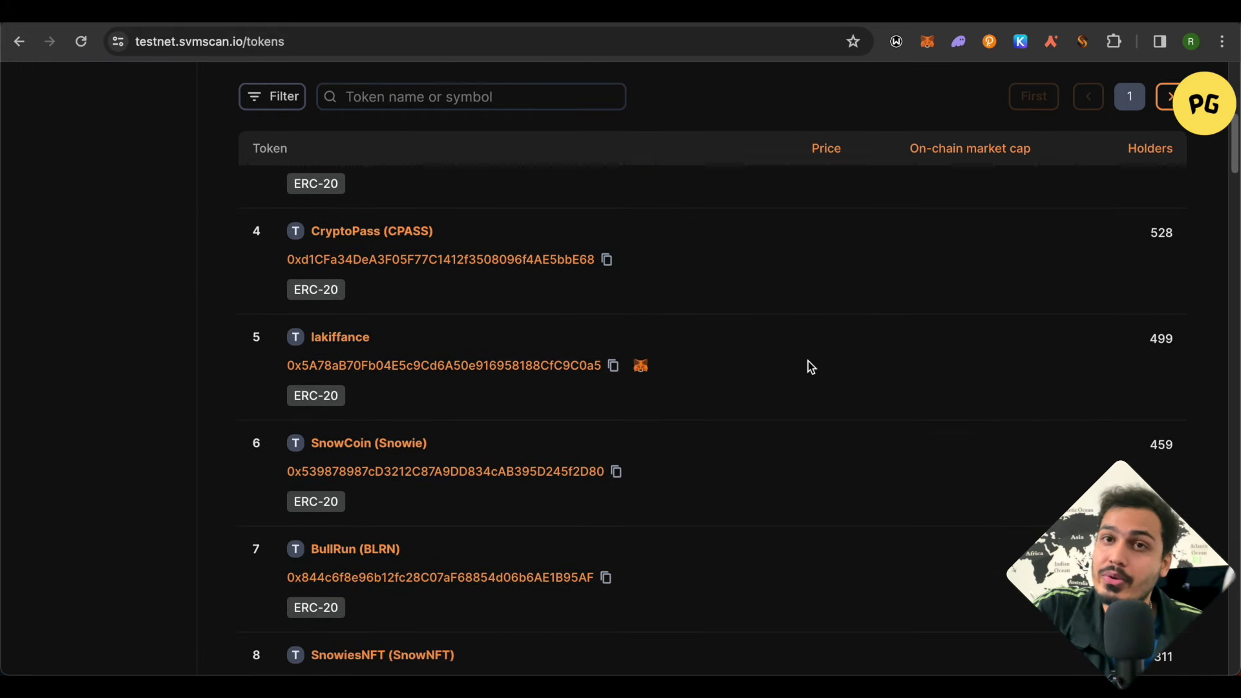
pyautogui.scroll(-2, 827, 414)
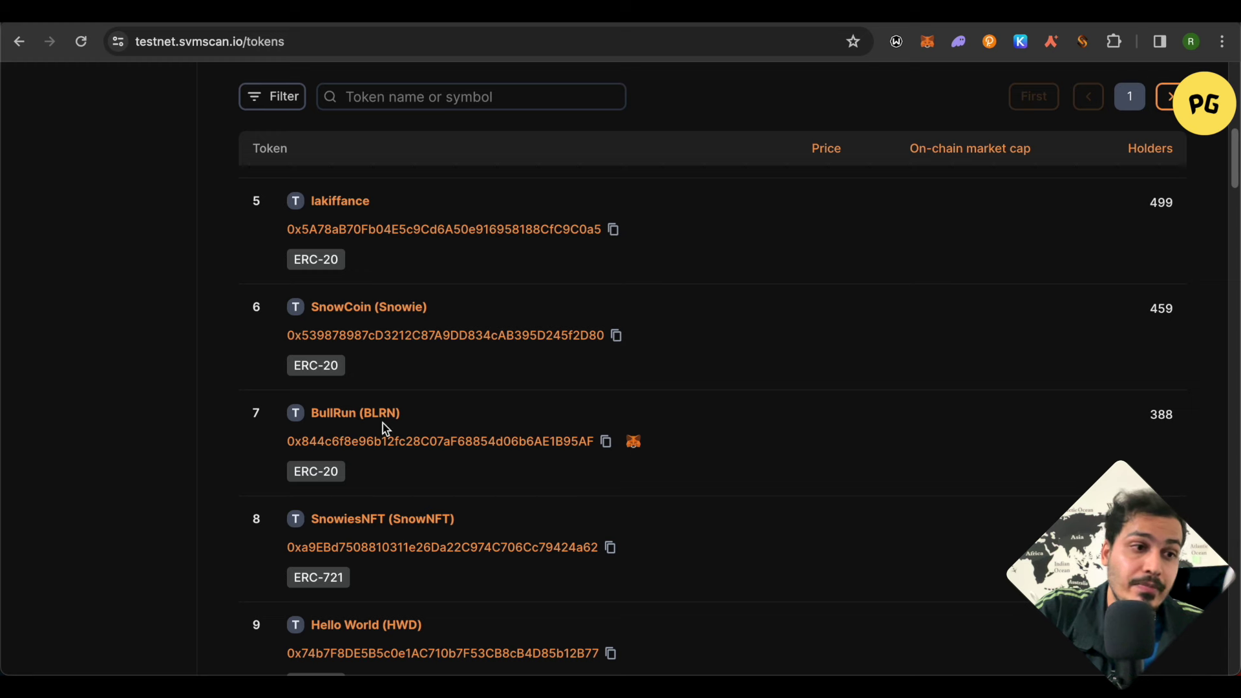
pyautogui.click(350, 418)
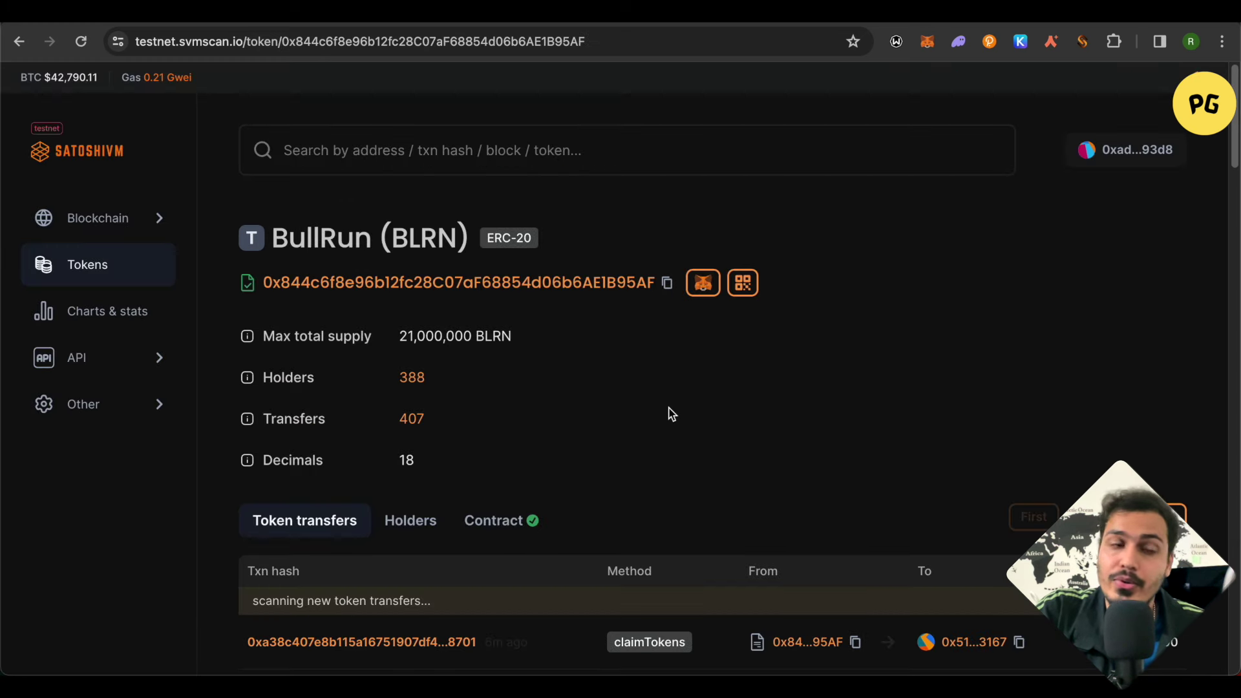
# Step: Show BullRun's Write contract functions and expand the 2. claimTokens method
pyautogui.scroll(-1, 588, 413)
pyautogui.click(493, 497)
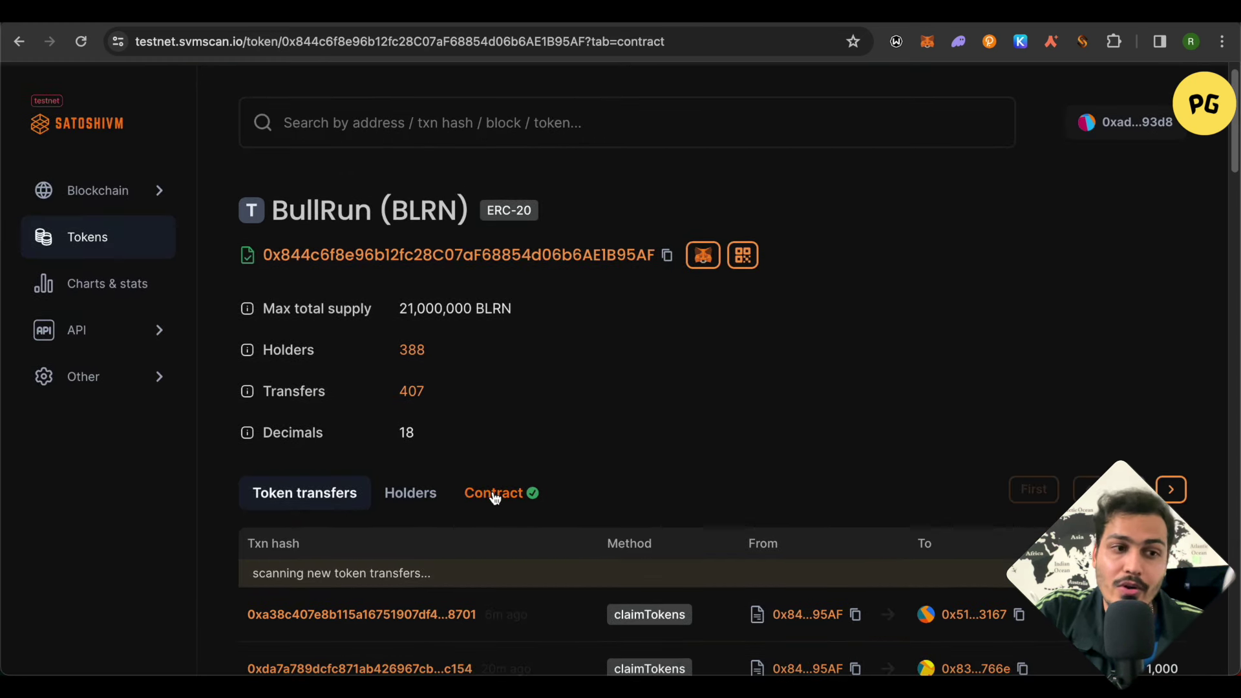
pyautogui.scroll(-2, 750, 412)
pyautogui.click(519, 477)
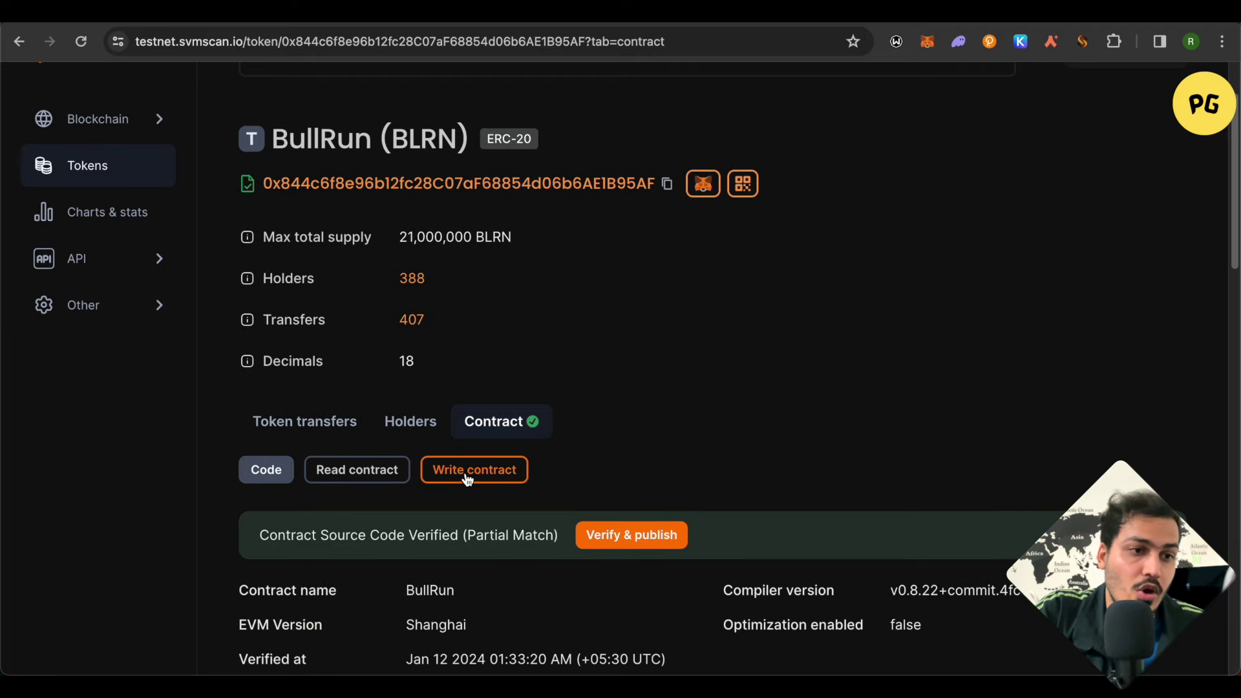
pyautogui.scroll(-2, 794, 411)
pyautogui.scroll(-3, 799, 416)
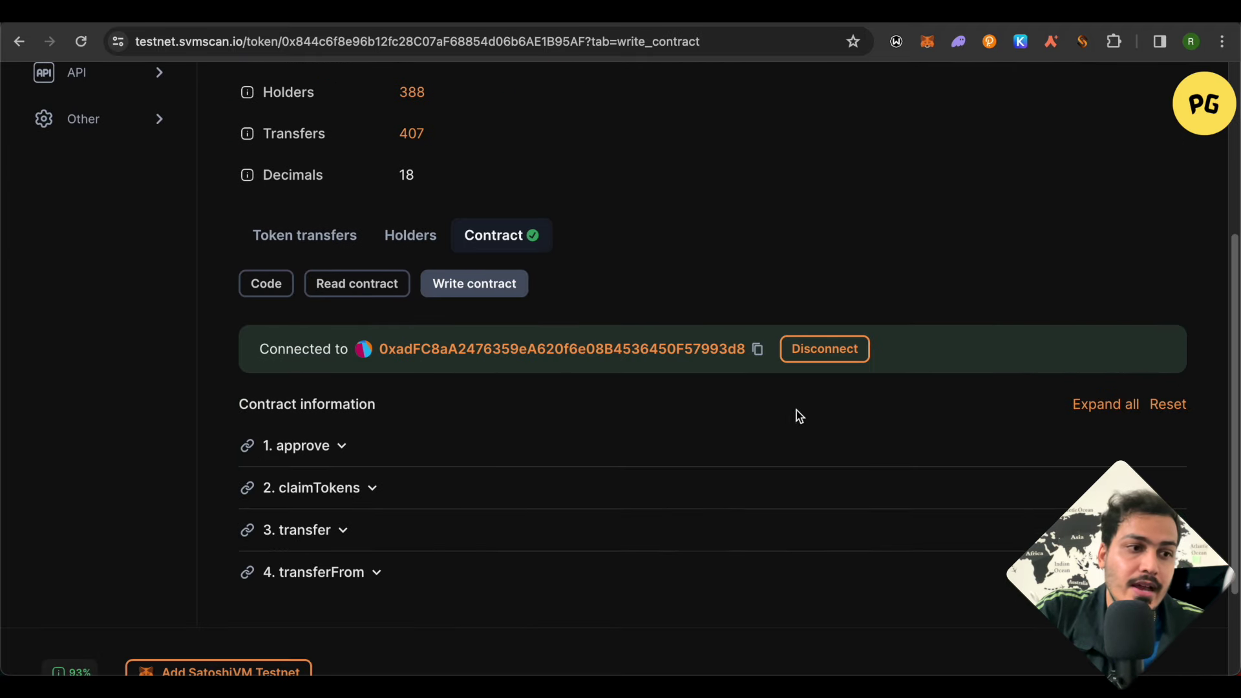
pyautogui.click(333, 494)
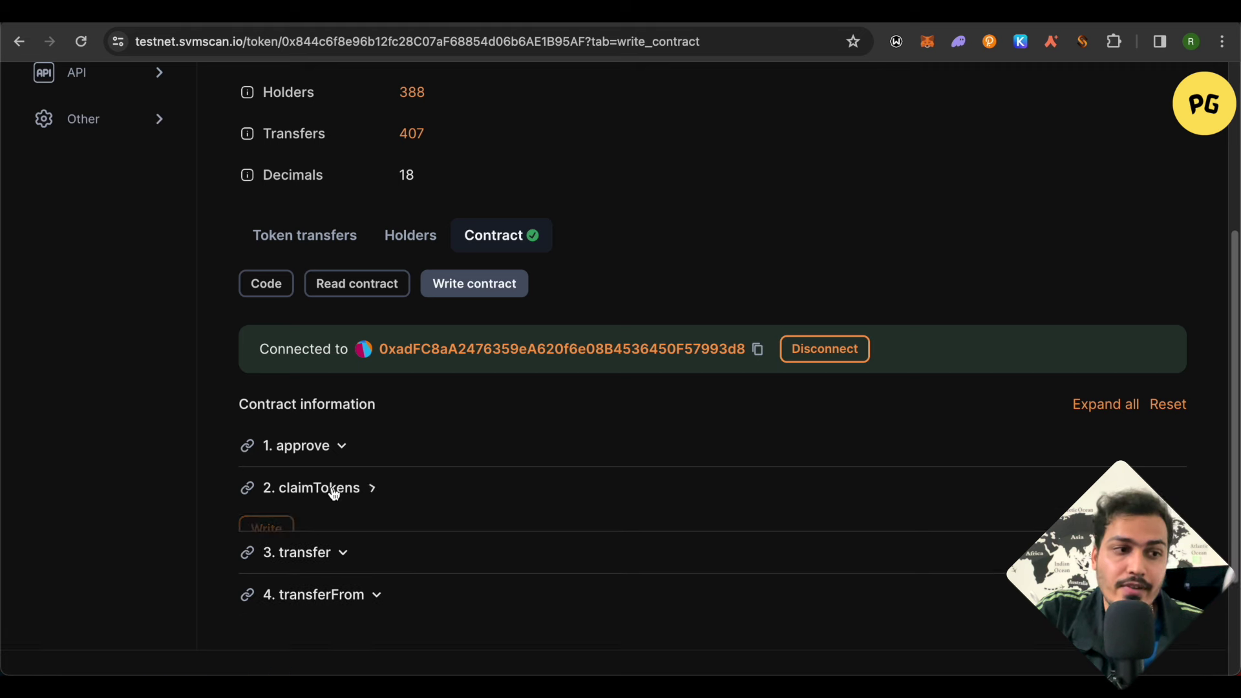
pyautogui.scroll(-1, 238, 498)
# Step: Submit claimTokens, review the MetaMask gas fee and insufficient-BTC warning, then reject it
pyautogui.click(267, 495)
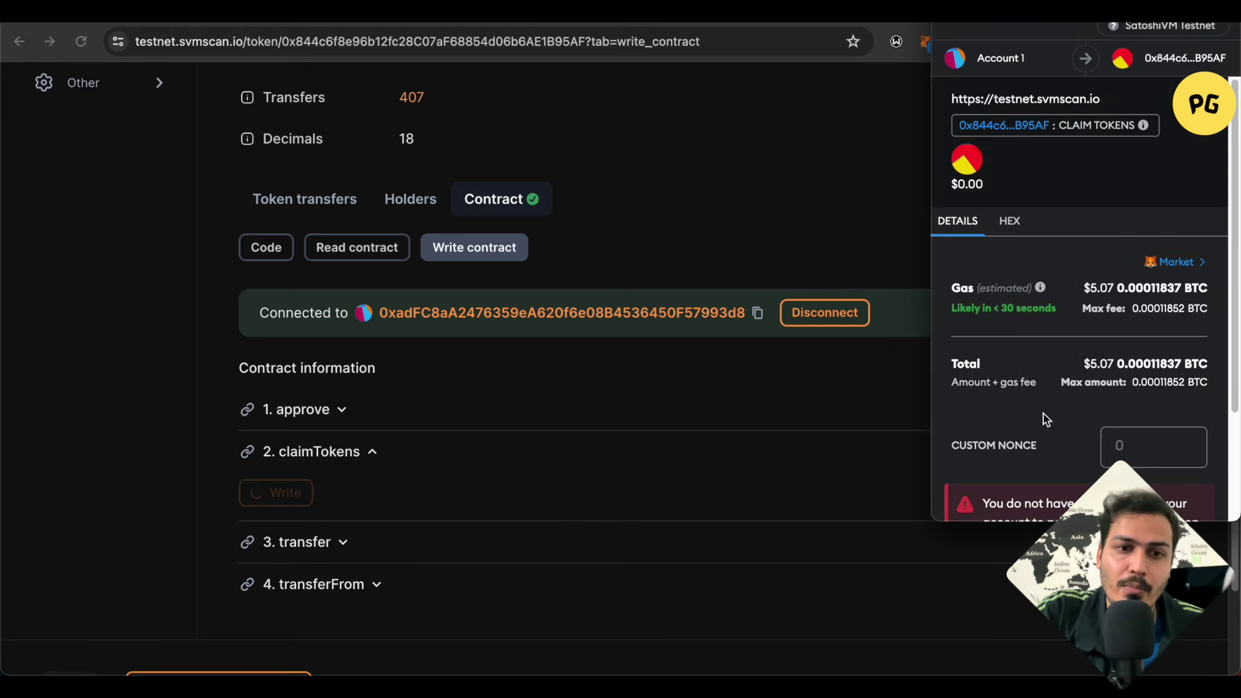
pyautogui.scroll(-2, 1044, 413)
pyautogui.scroll(-1, 1048, 414)
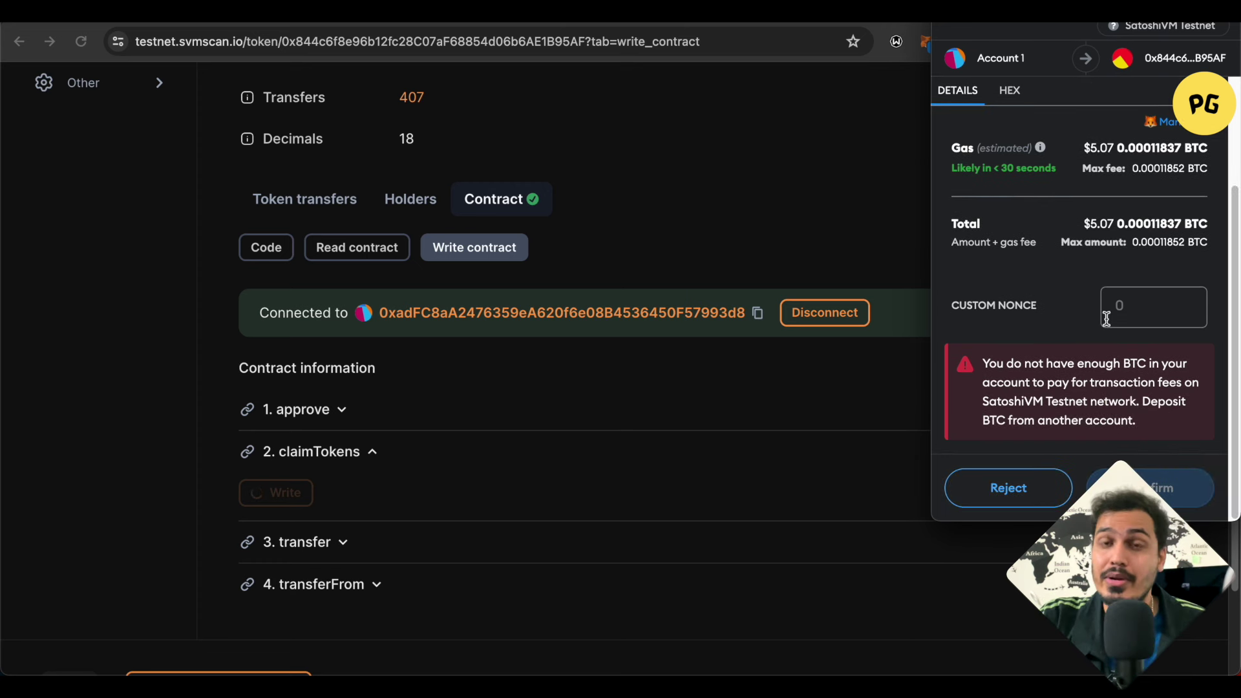
pyautogui.scroll(4, 1109, 322)
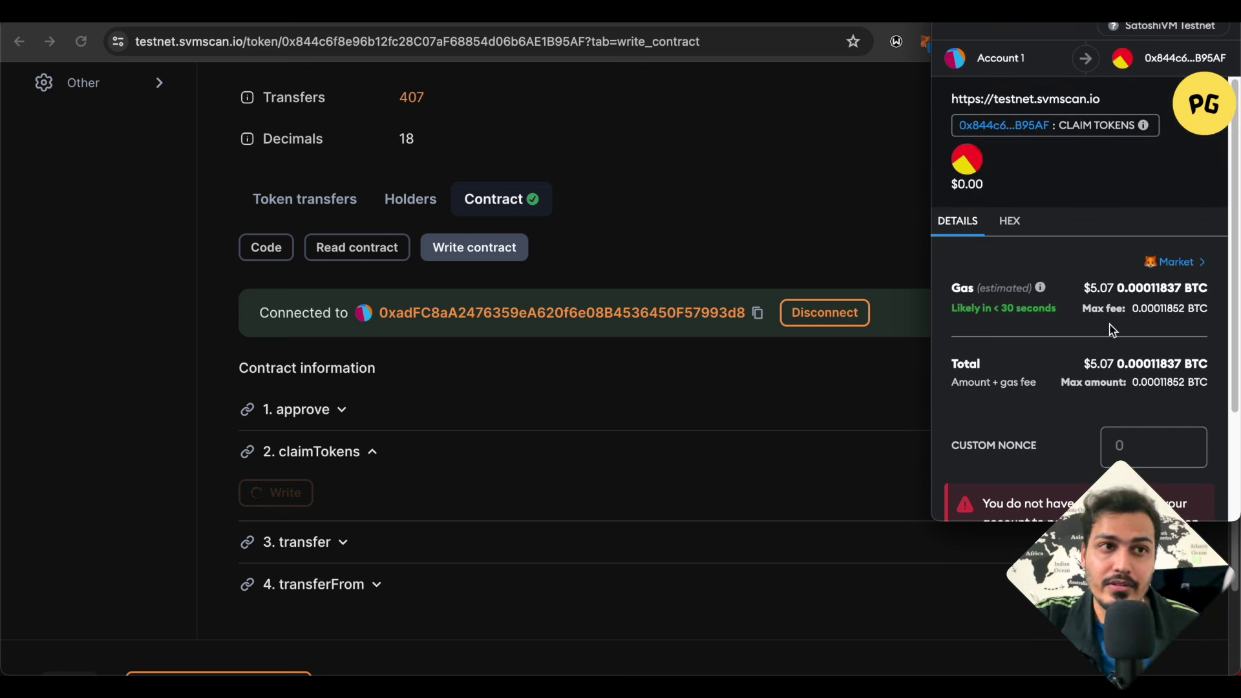
pyautogui.scroll(-1, 1114, 329)
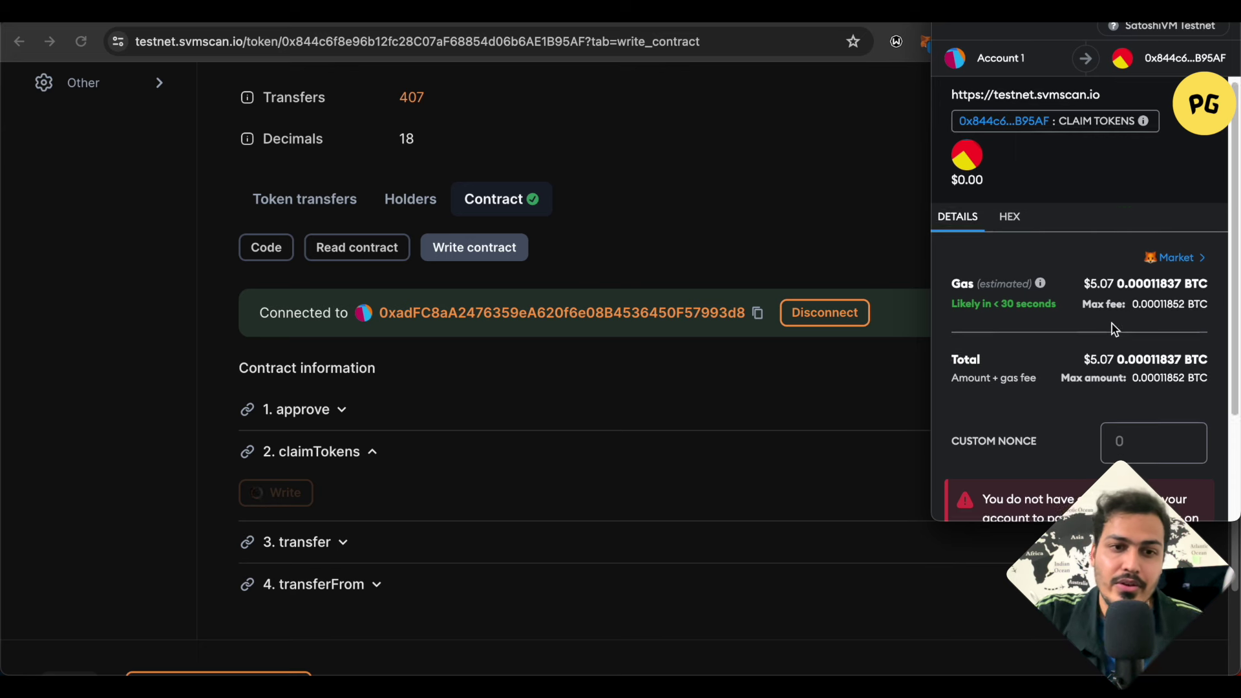
pyautogui.scroll(-2, 1113, 330)
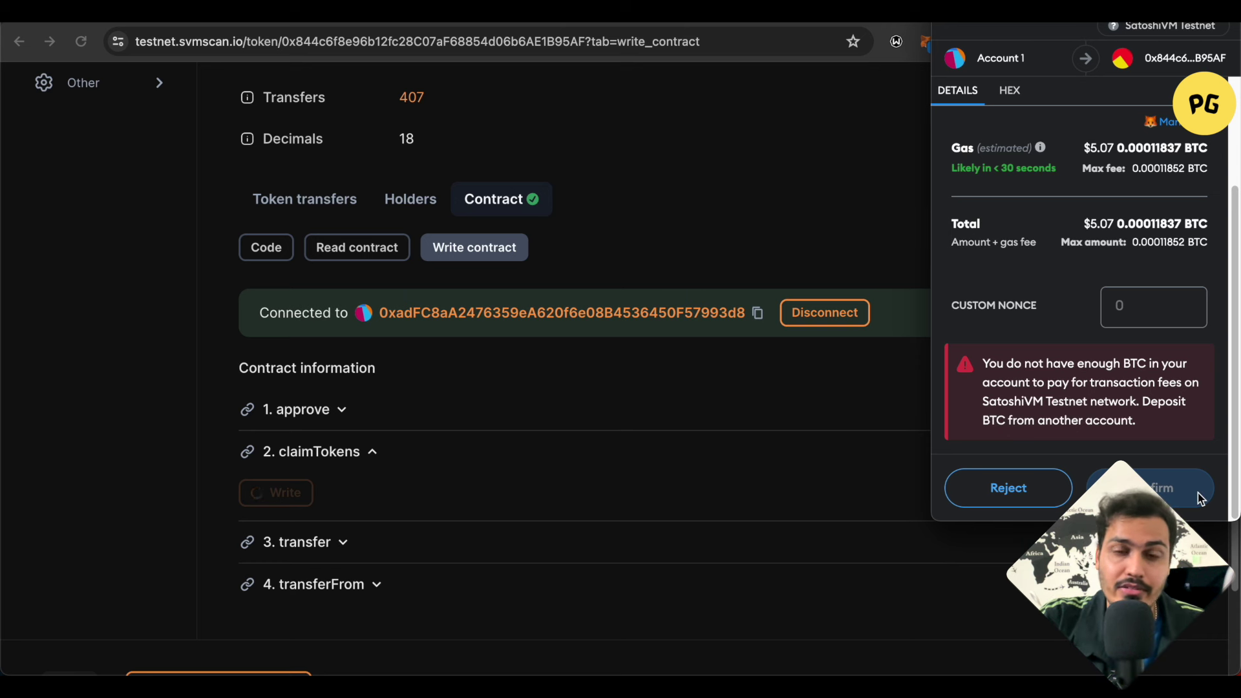
pyautogui.scroll(2, 1132, 410)
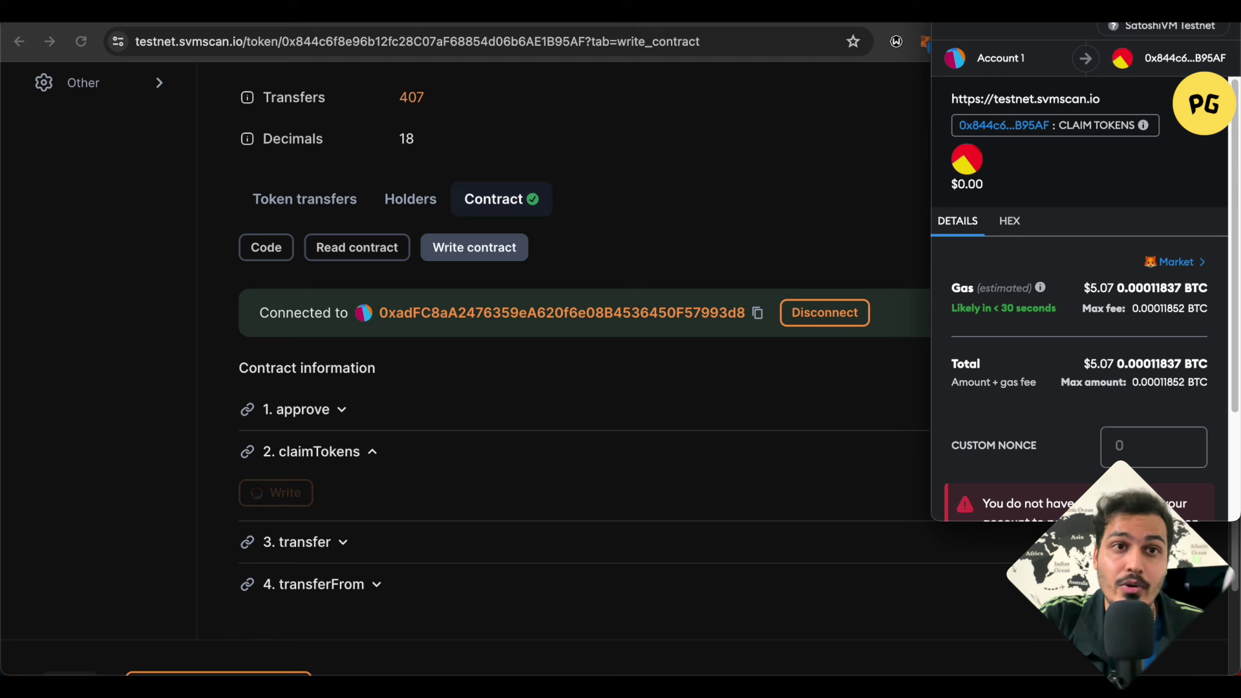
pyautogui.press('Escape')
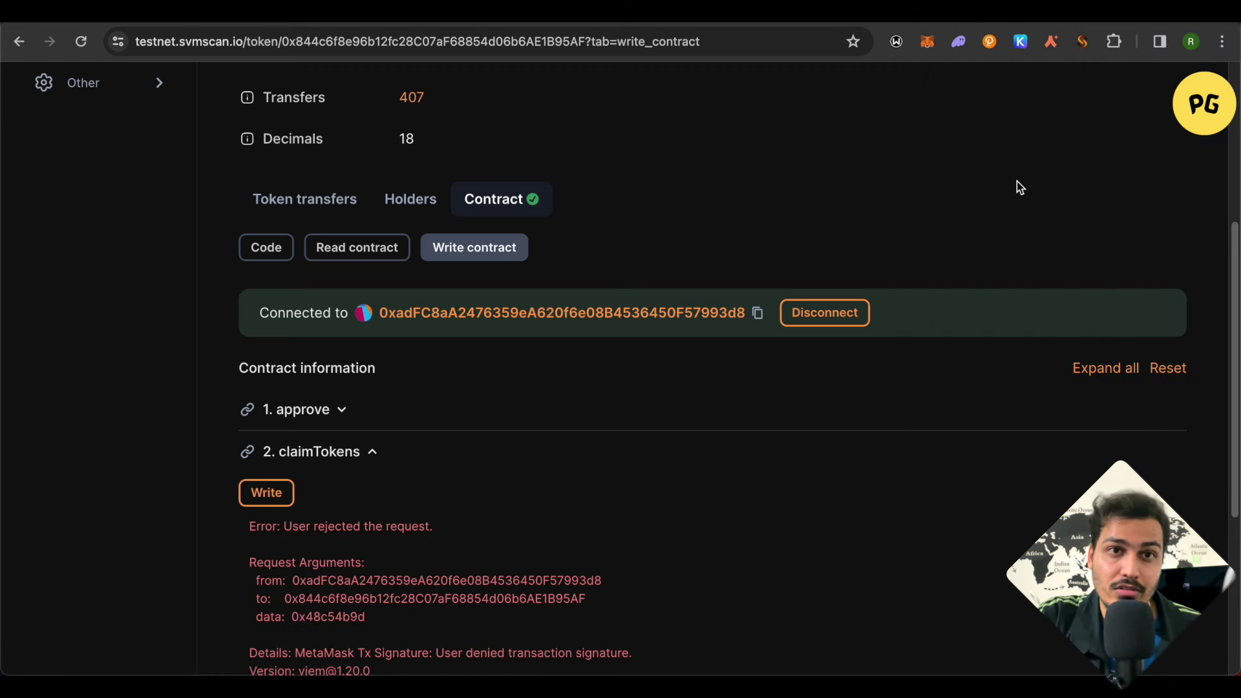
# Step: Return to Bounce and browse the SatoshiVM Initial LP Offering and Random Selection ($SAVM) pools
pyautogui.click(1144, 12)
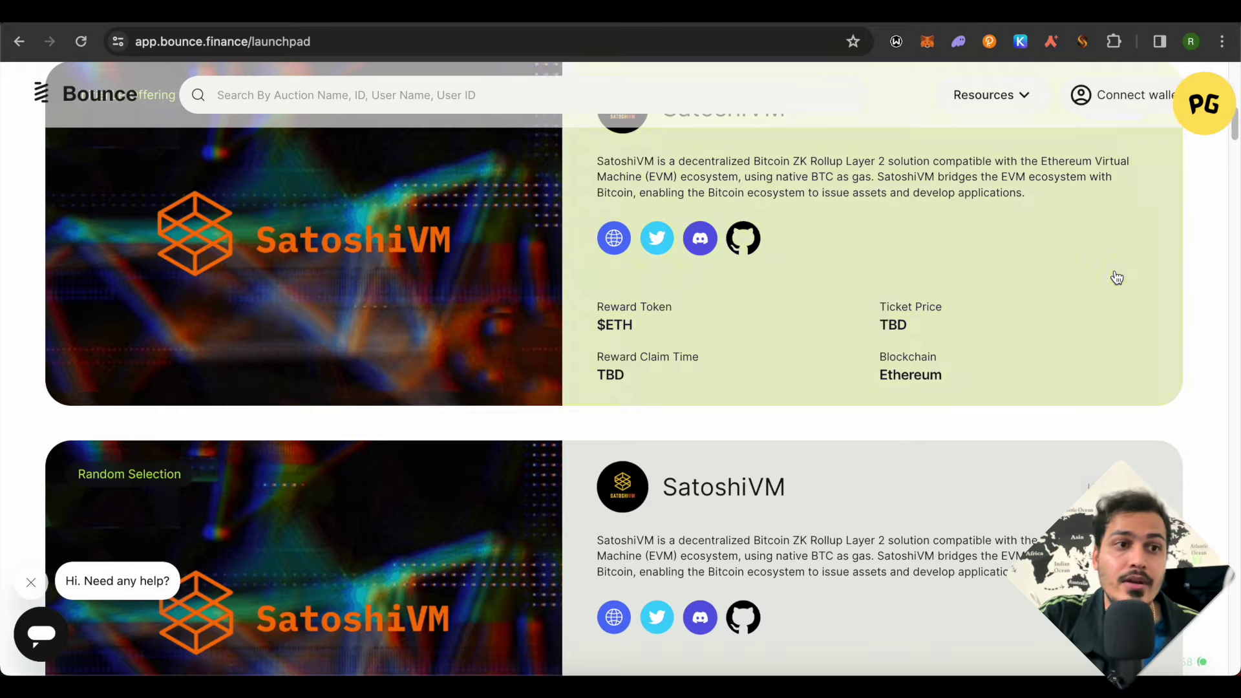
pyautogui.scroll(4, 1147, 276)
pyautogui.scroll(-4, 1214, 288)
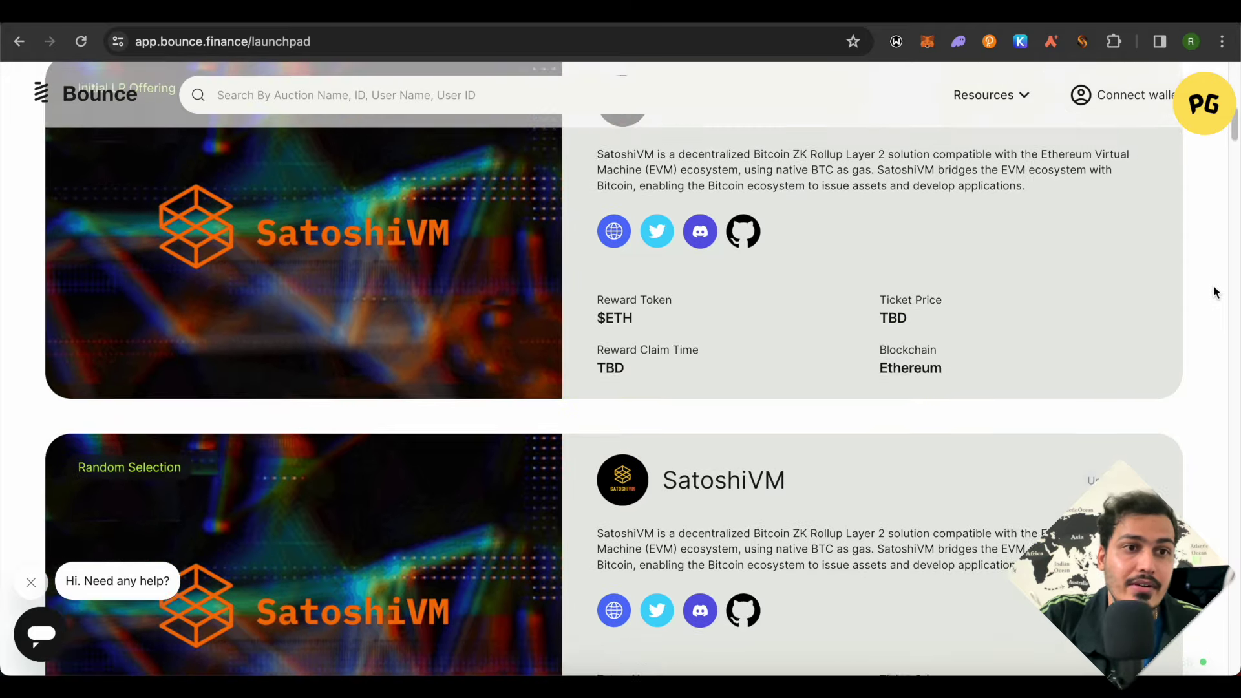
pyautogui.scroll(6, 1215, 293)
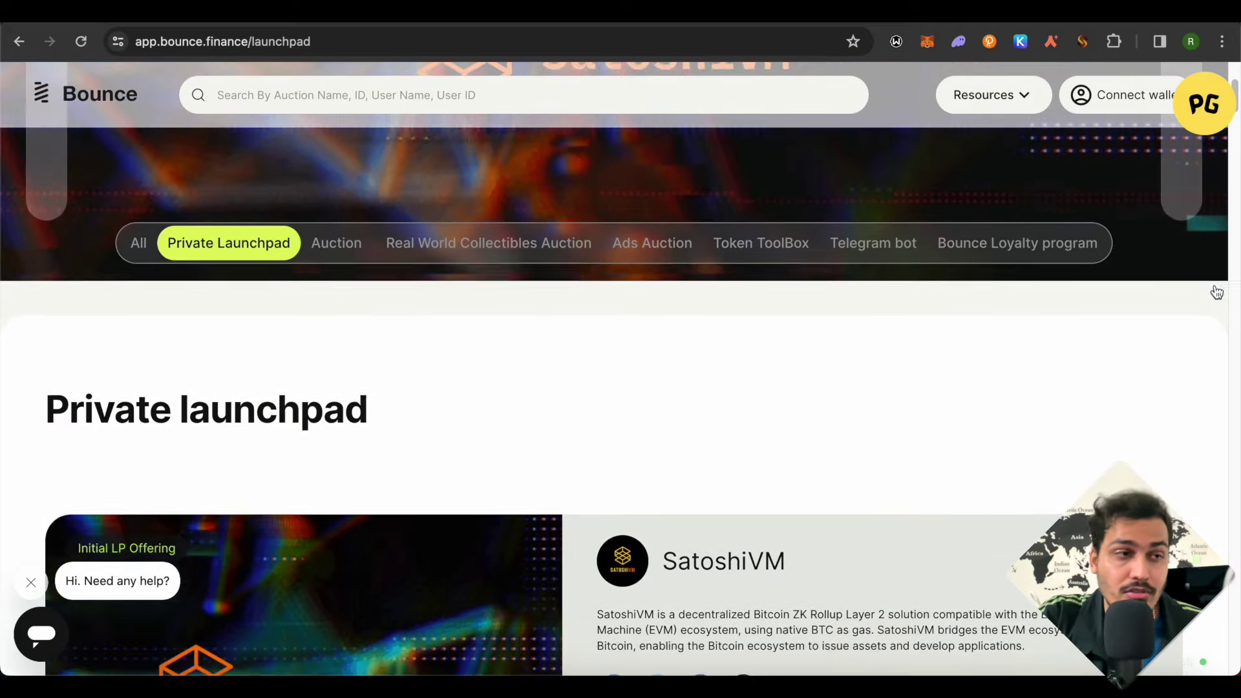
pyautogui.scroll(3, 1214, 287)
pyautogui.scroll(-7, 1203, 304)
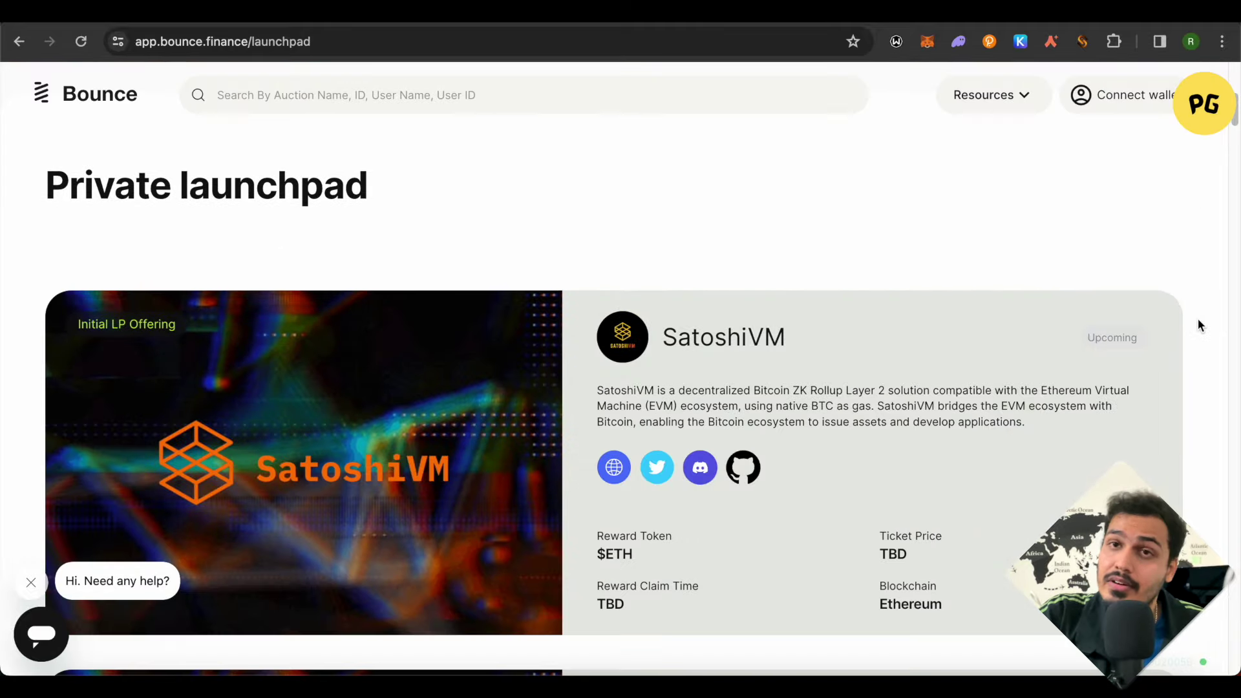
pyautogui.scroll(-6, 1198, 326)
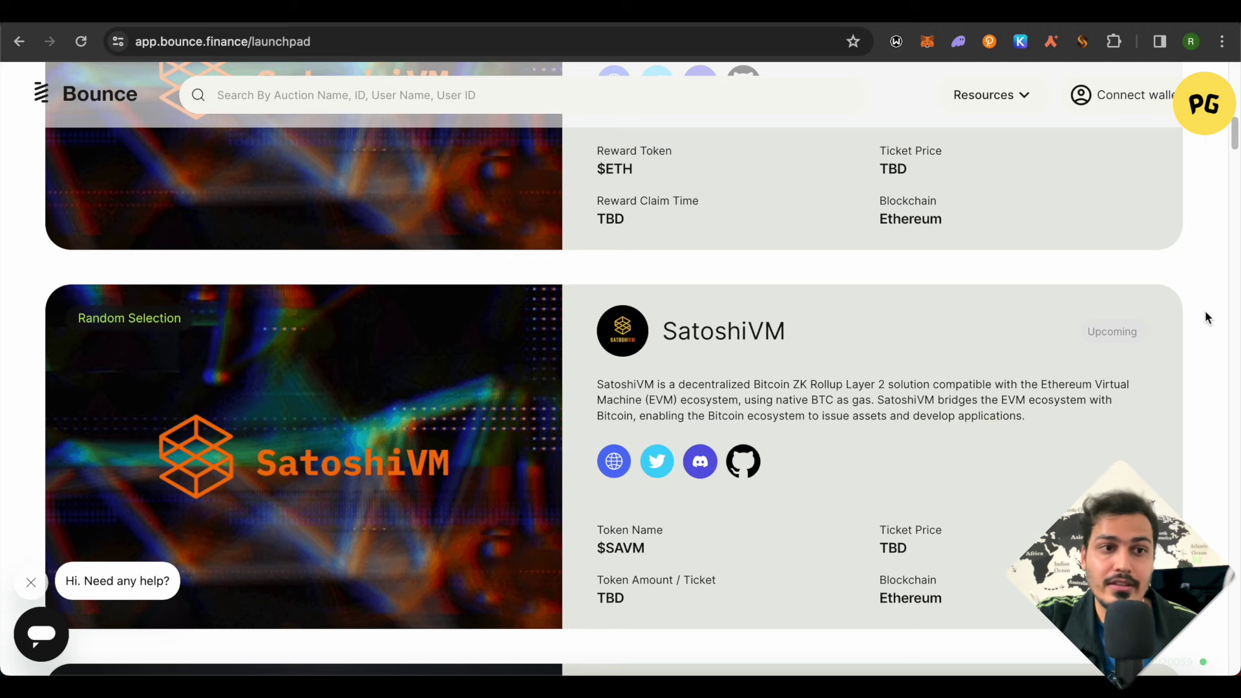
pyautogui.scroll(4, 1206, 316)
pyautogui.scroll(-1, 1206, 315)
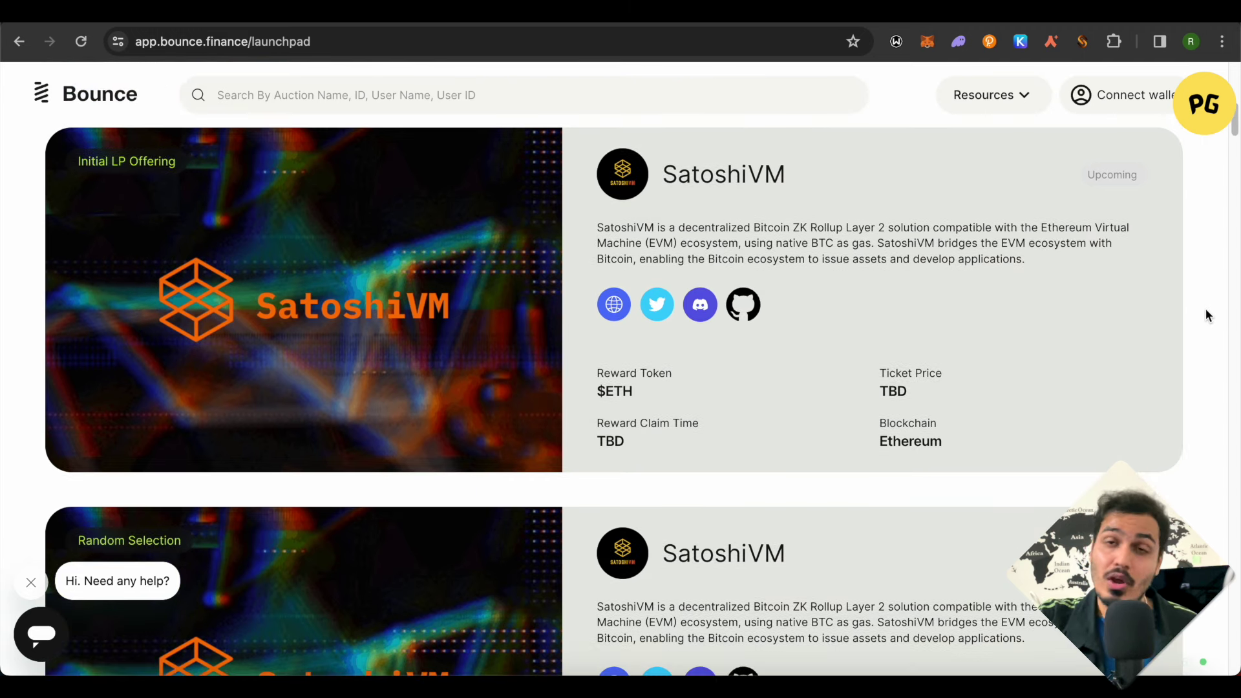